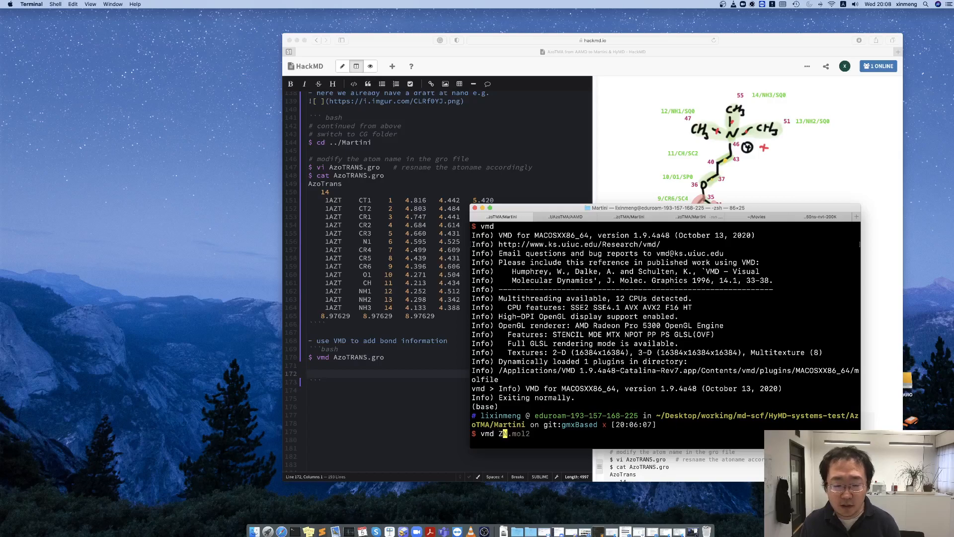
Launch VMD from the terminal with the structure file AzoTRANS.gro.
key("BackSpace")
type("AzoTRANS.gro")
key("Return")
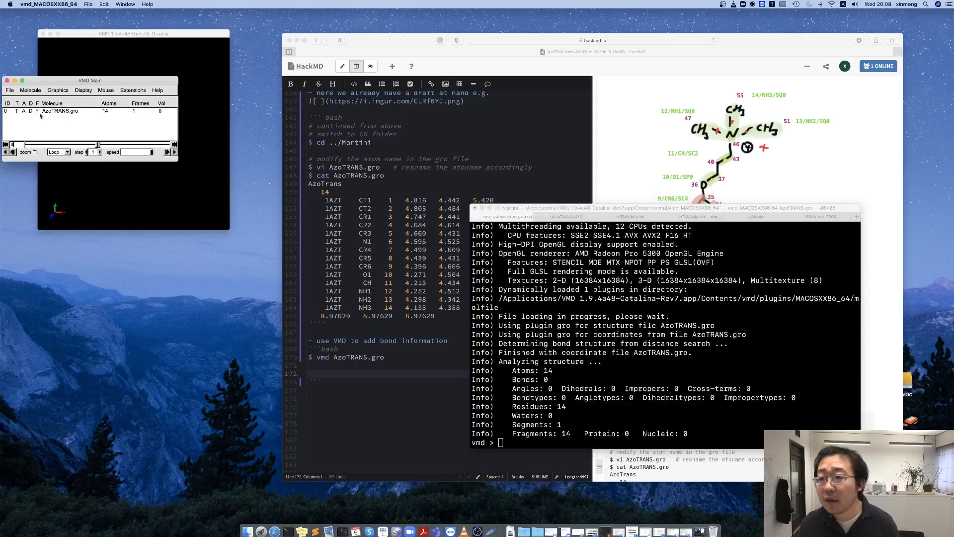
Set the drawing method of the AzoTRANS.gro molecule to VDW in its graphical representation.
left_click(58, 90)
left_click(66, 99)
left_click(171, 333)
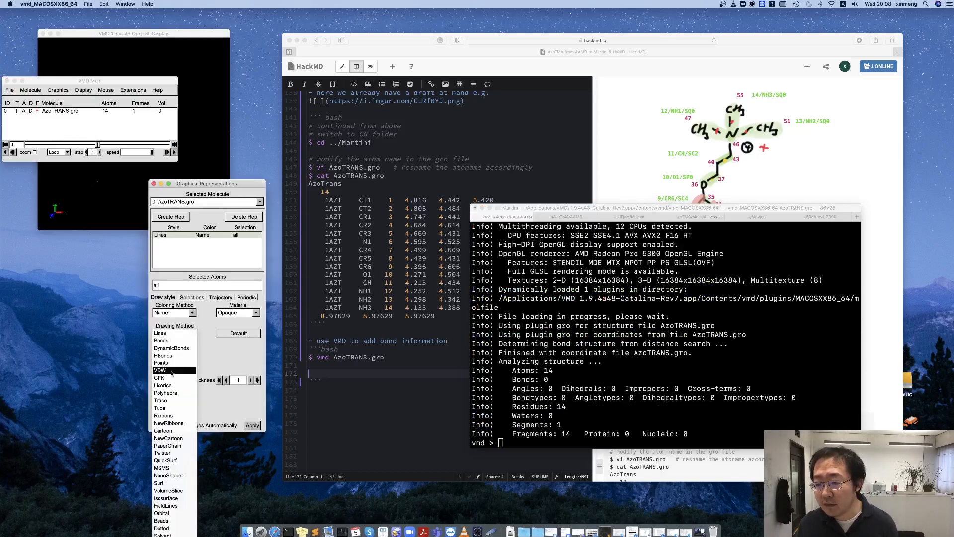
left_click(173, 365)
Rotate the molecule roughly upright, minimize the terminal, and rearrange the VMD windows so the reference drawing is uncovered.
left_click_drag(146, 82, 360, 227)
left_click_drag(188, 137, 227, 163)
left_click_drag(153, 134, 206, 126)
left_click(207, 127)
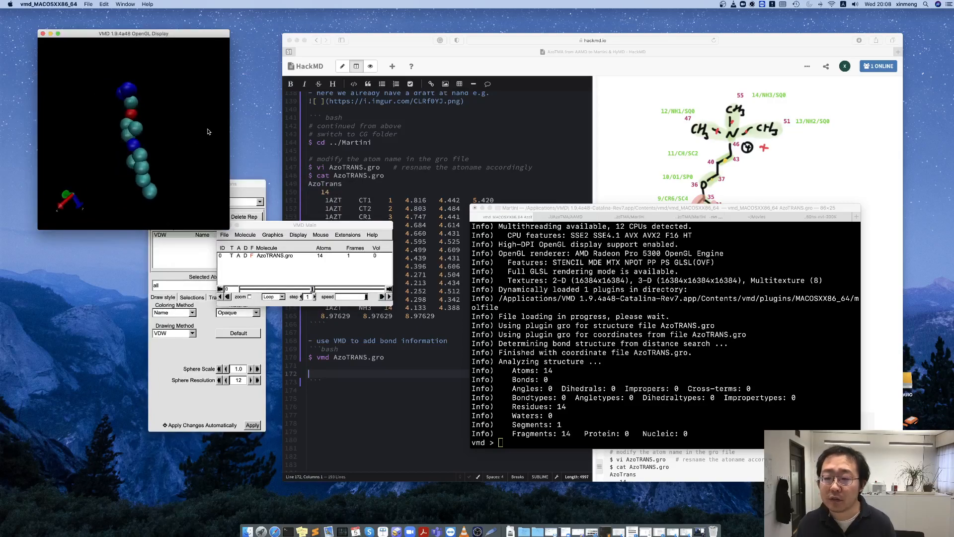
left_click(250, 184)
left_click_drag(250, 184, 196, 194)
left_click_drag(319, 198, 401, 395)
left_click(482, 208)
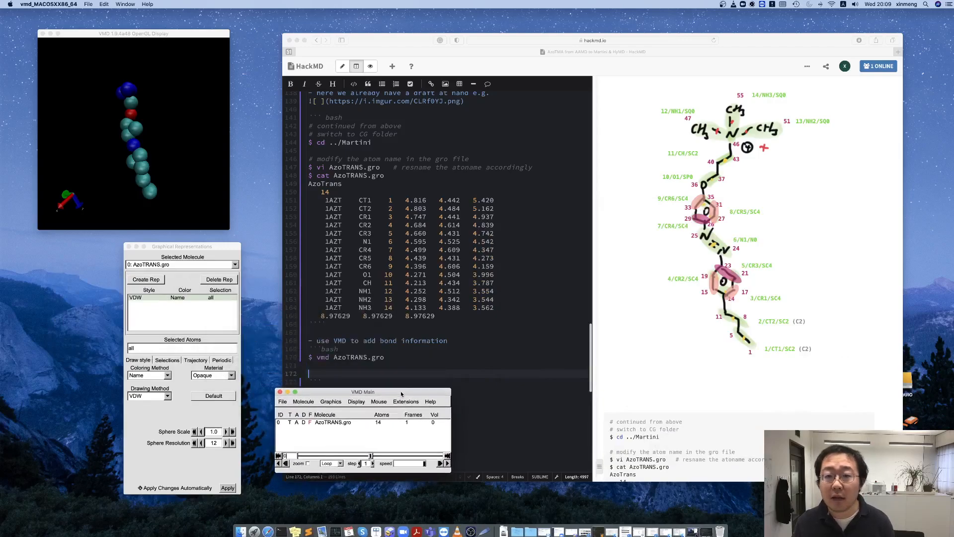
left_click_drag(215, 36, 278, 40)
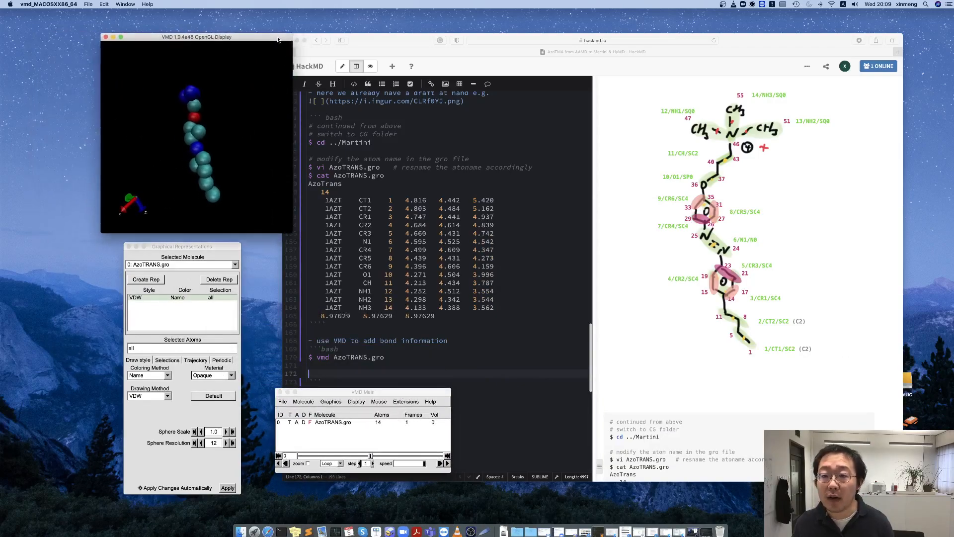
Open the Molefacture molecule builder and place its window beside the molecule display.
left_click_drag(357, 394, 394, 126)
left_click(443, 133)
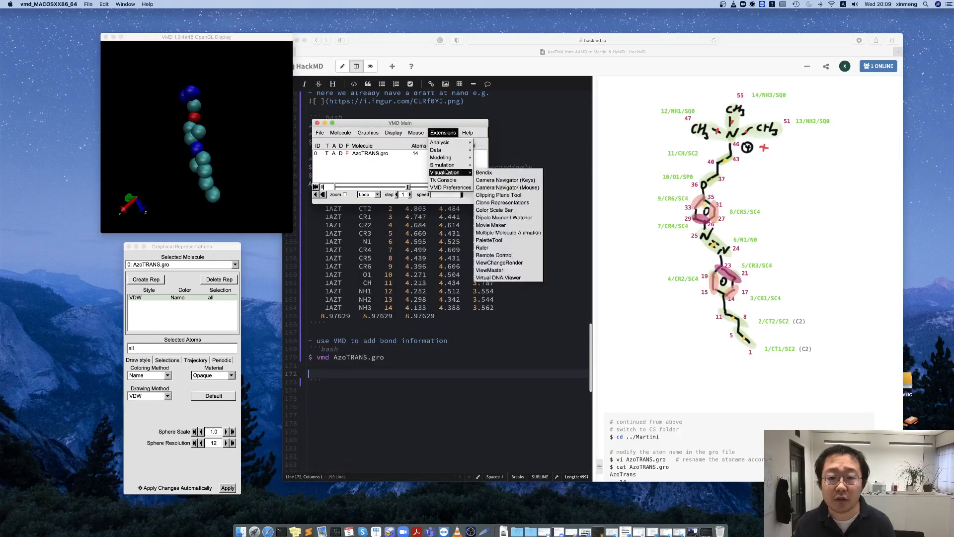
mouse_move(441, 151)
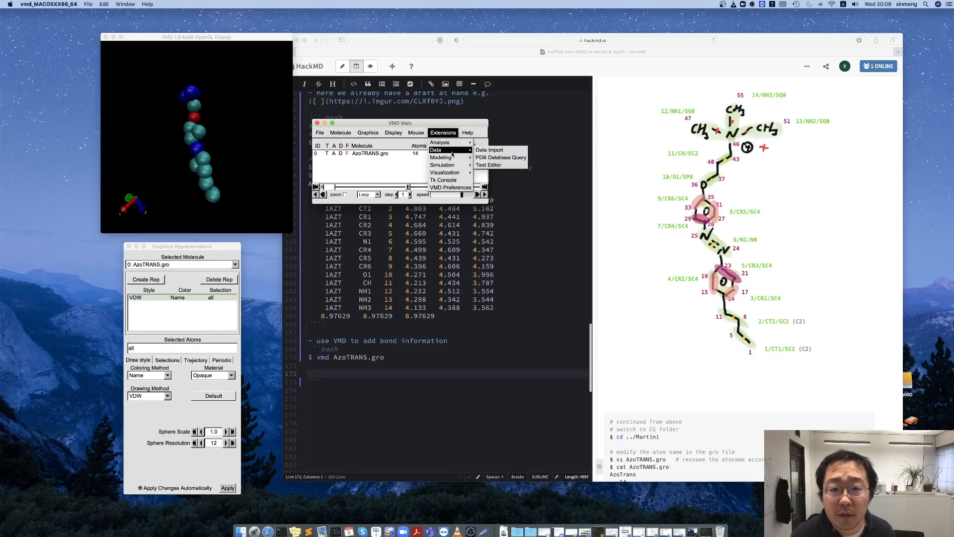
mouse_move(451, 166)
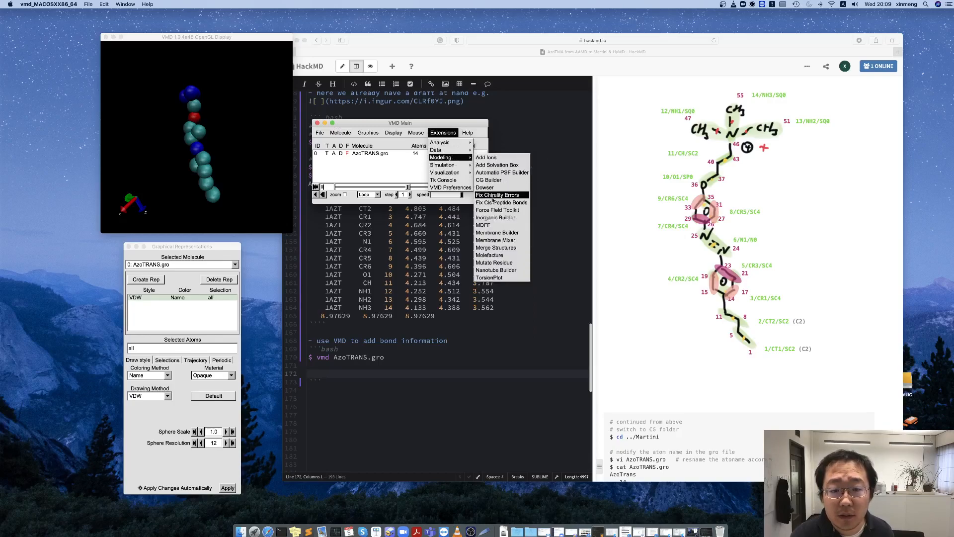
left_click(490, 256)
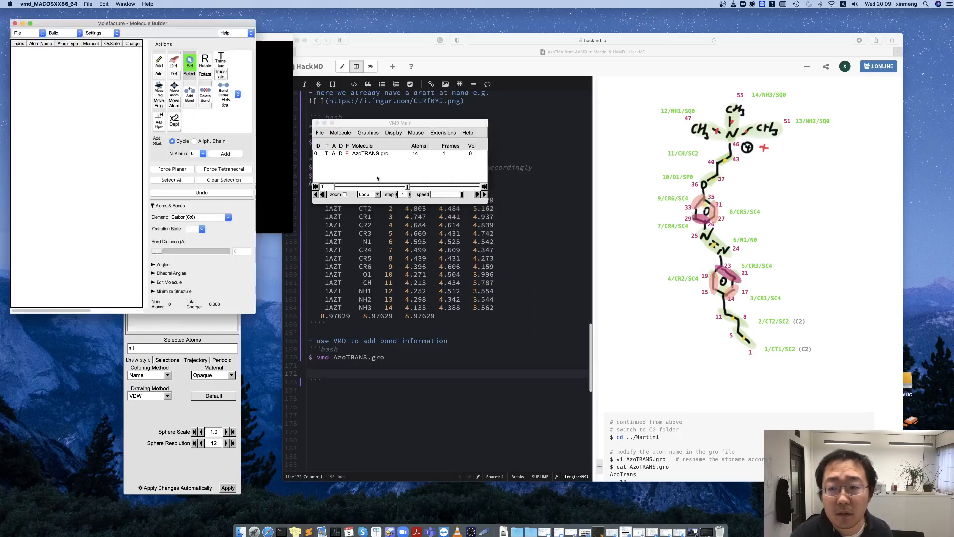
left_click_drag(180, 26, 474, 119)
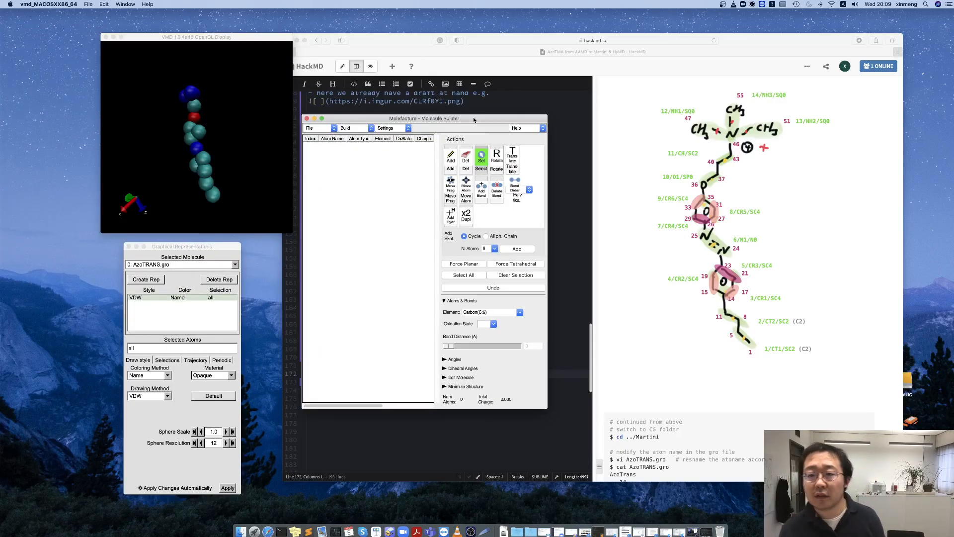
Start a new Molefacture molecule from a selection containing all atoms of AzoTRANS.gro.
left_click(313, 128)
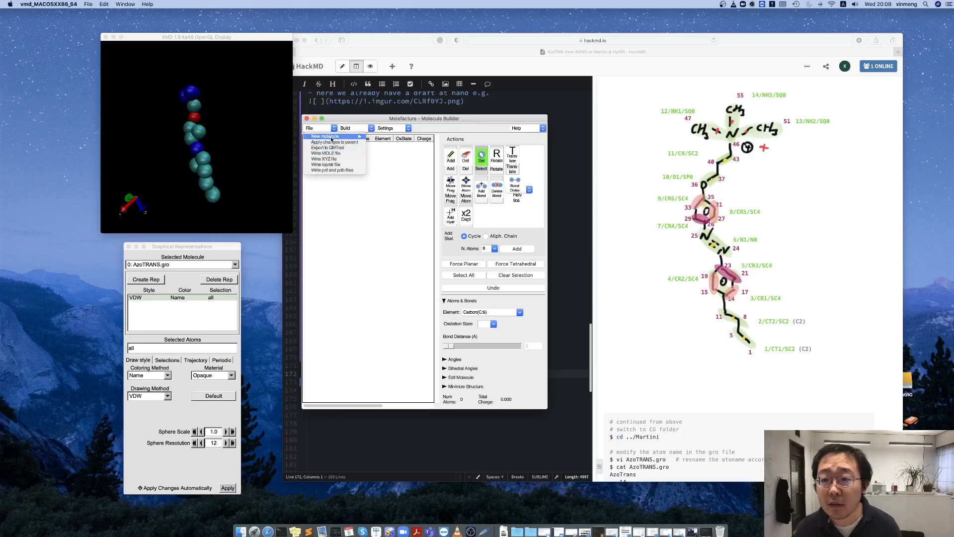
mouse_move(340, 136)
left_click(381, 137)
left_click_drag(94, 35, 359, 219)
left_click(321, 248)
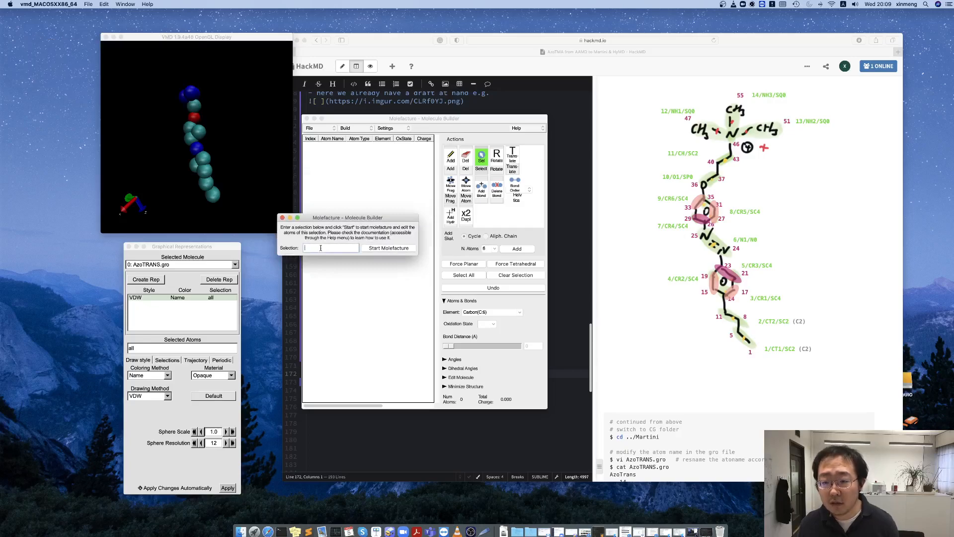
left_click(389, 248)
Enlarge the molecule display, set it beside the Molefacture window, and add a bond between atoms CT1 and CT2.
left_click(228, 161)
left_click_drag(227, 161, 230, 242)
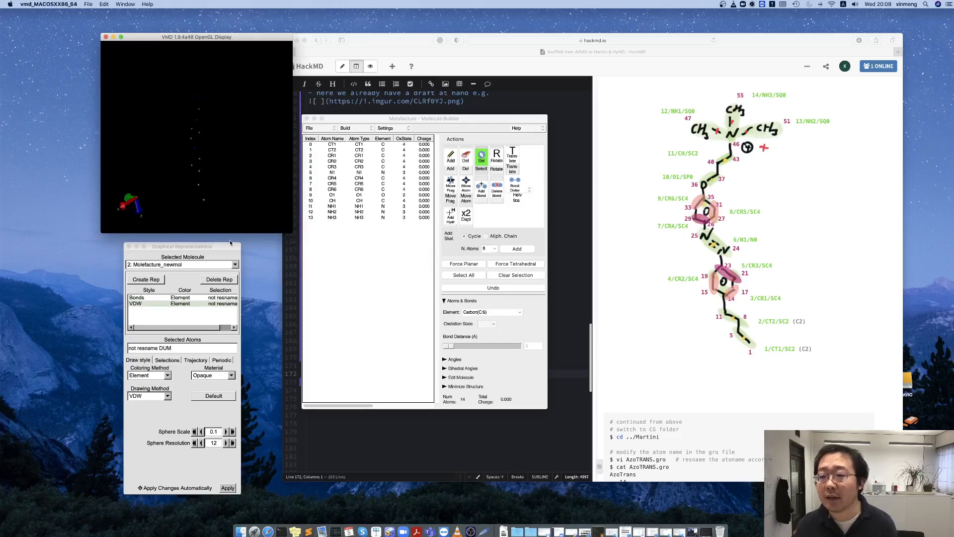
left_click_drag(236, 152, 231, 155)
left_click_drag(333, 120, 343, 114)
left_click_drag(191, 120, 197, 120)
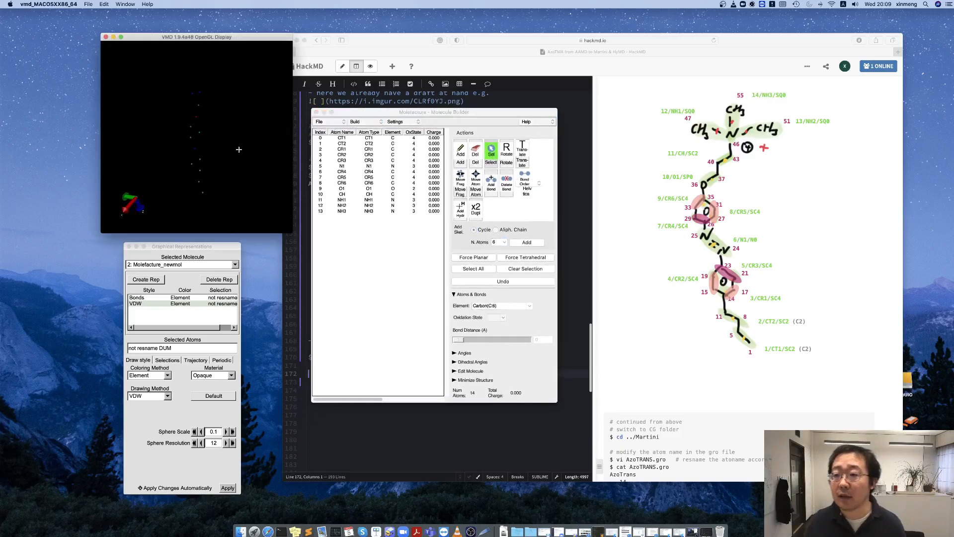
left_click(355, 138)
left_click(352, 144, "shift")
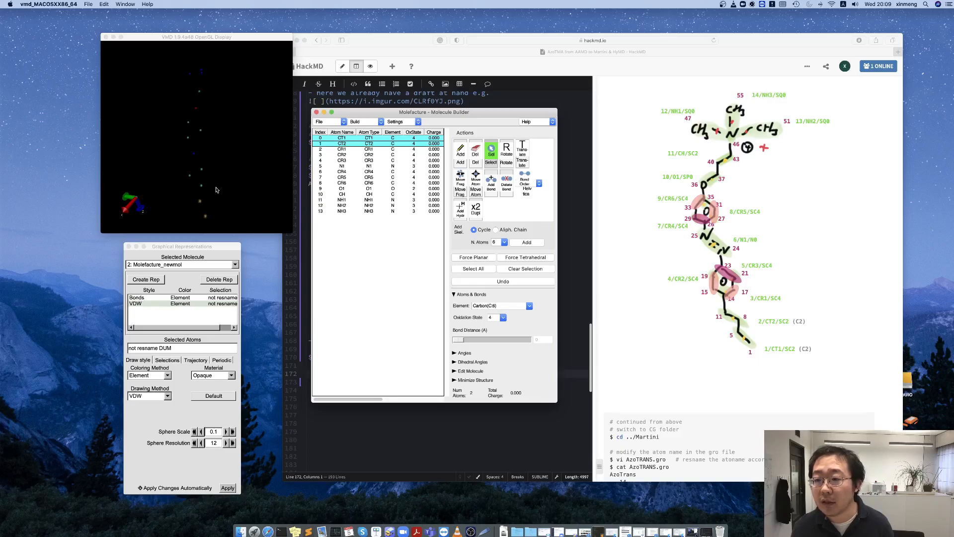
left_click_drag(293, 234, 449, 374)
left_click_drag(282, 37, 171, 20)
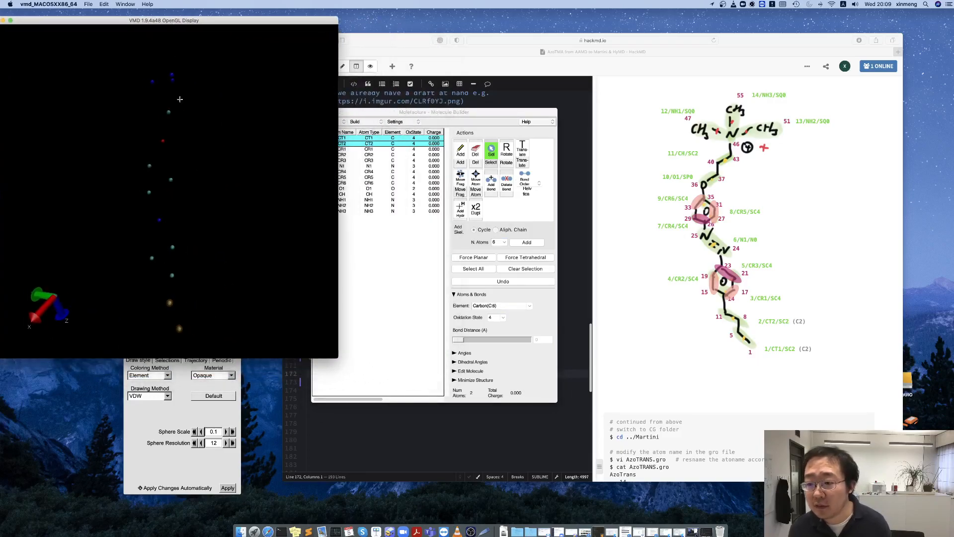
left_click_drag(411, 113, 438, 112)
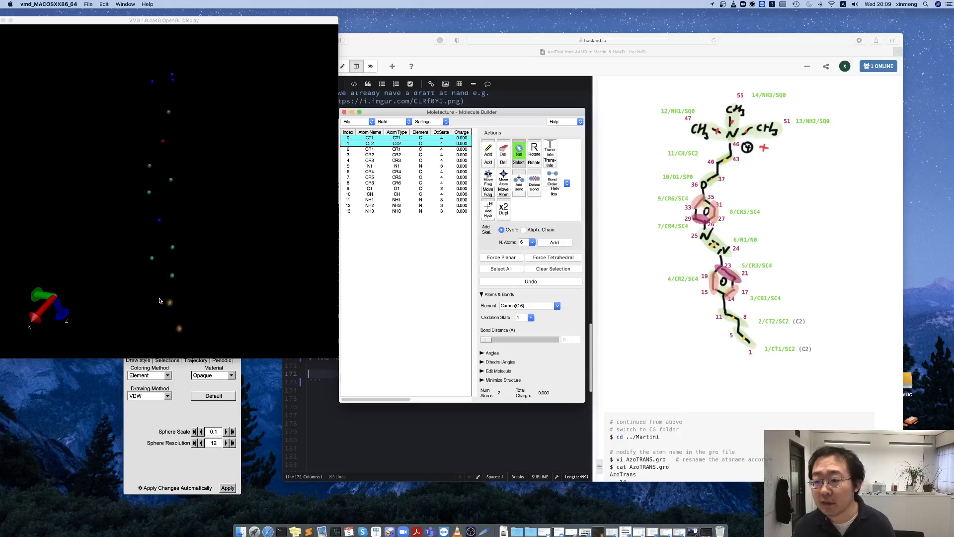
left_click(520, 185)
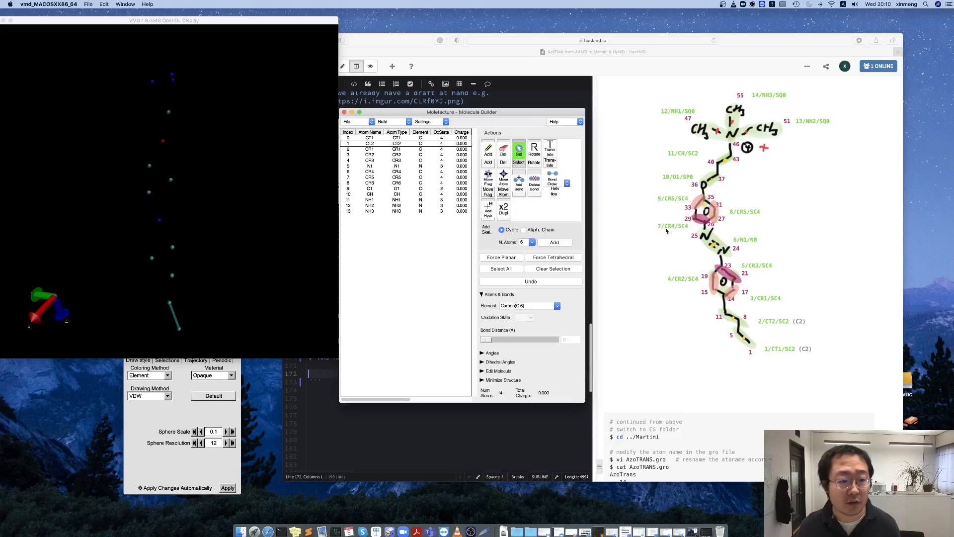
Extend the chain by adding a bond between CT2 and CR1 and another between CR1 and CR3.
left_click(213, 264)
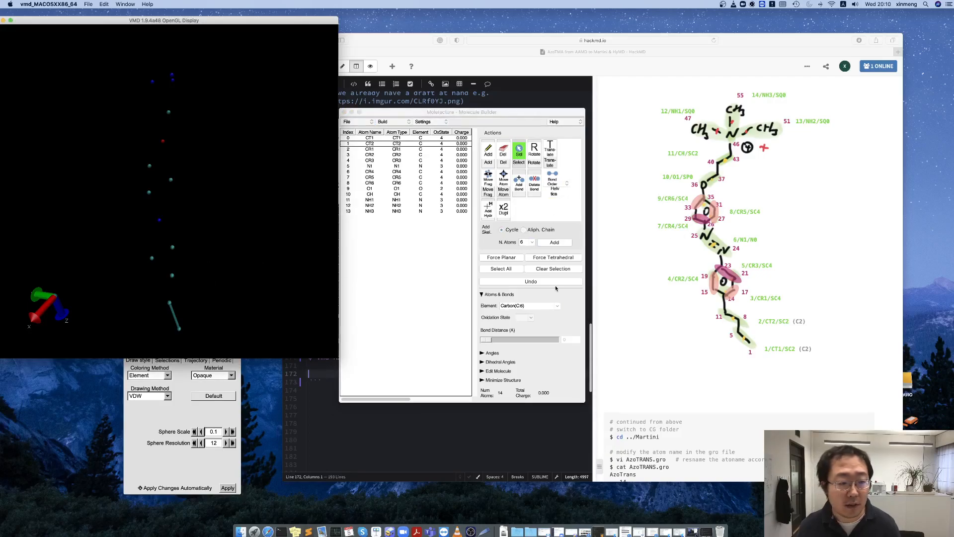
left_click(172, 302)
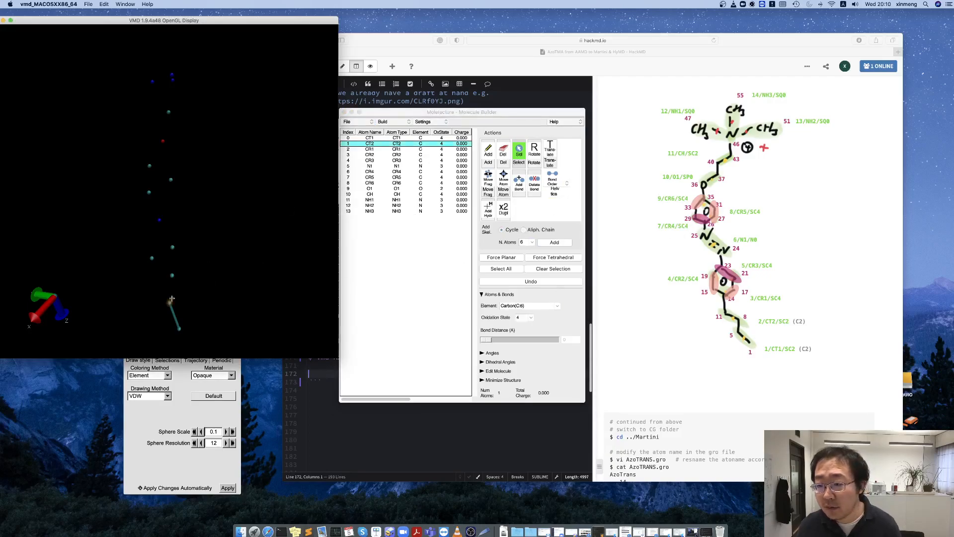
left_click(172, 275)
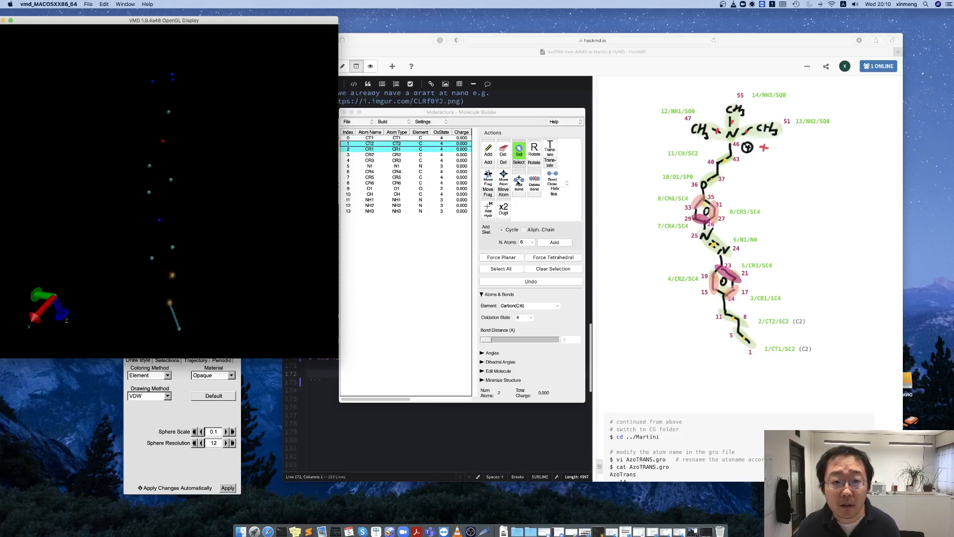
left_click(518, 179)
left_click(174, 275)
left_click(174, 276)
left_click(172, 247)
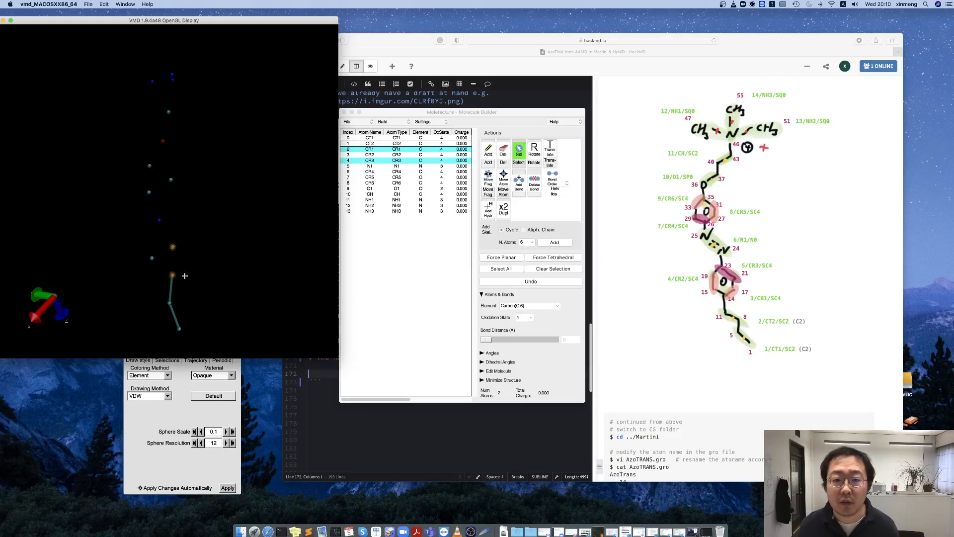
left_click(520, 184)
Complete the first triangular ring by adding the bonds CR3–CR2 and CR2–CR1.
left_click(172, 248)
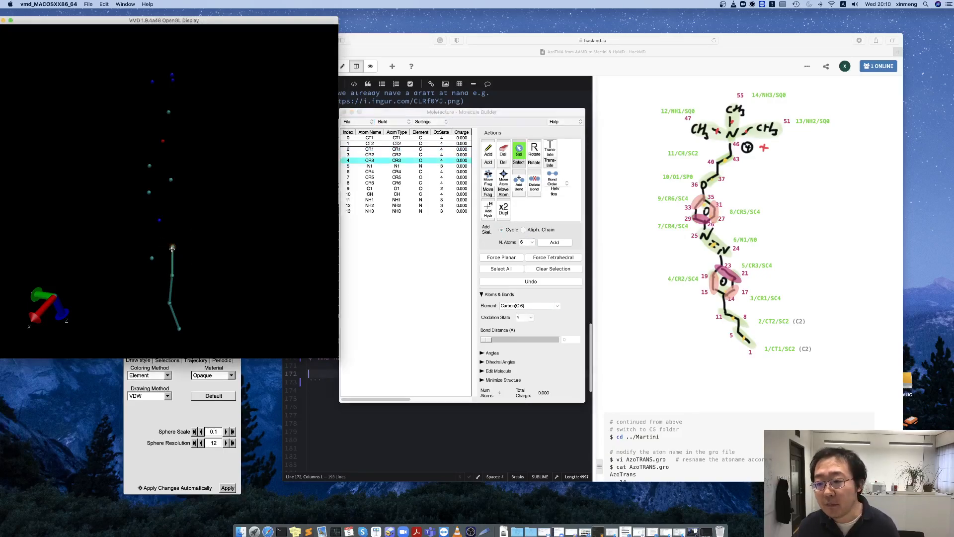
left_click(152, 257)
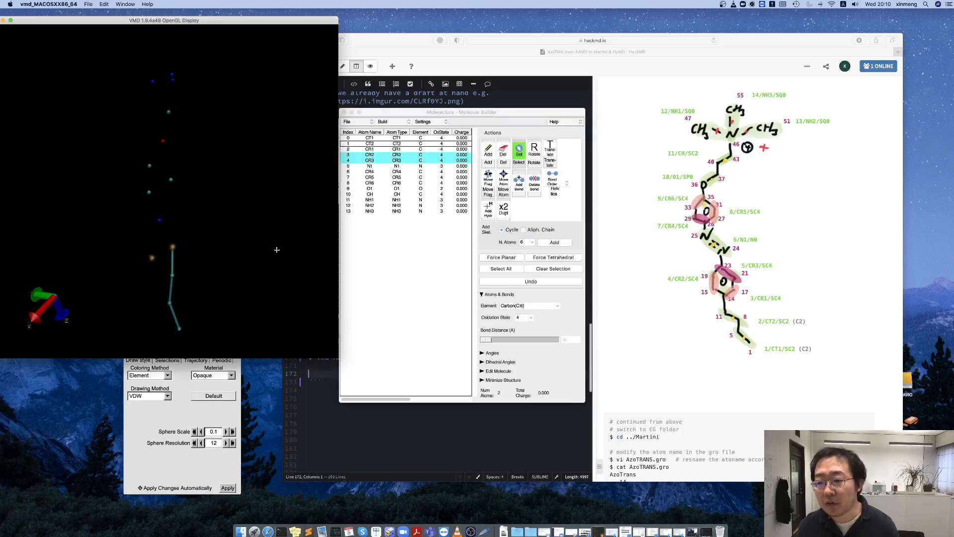
left_click(516, 186)
left_click(152, 258)
left_click(171, 275)
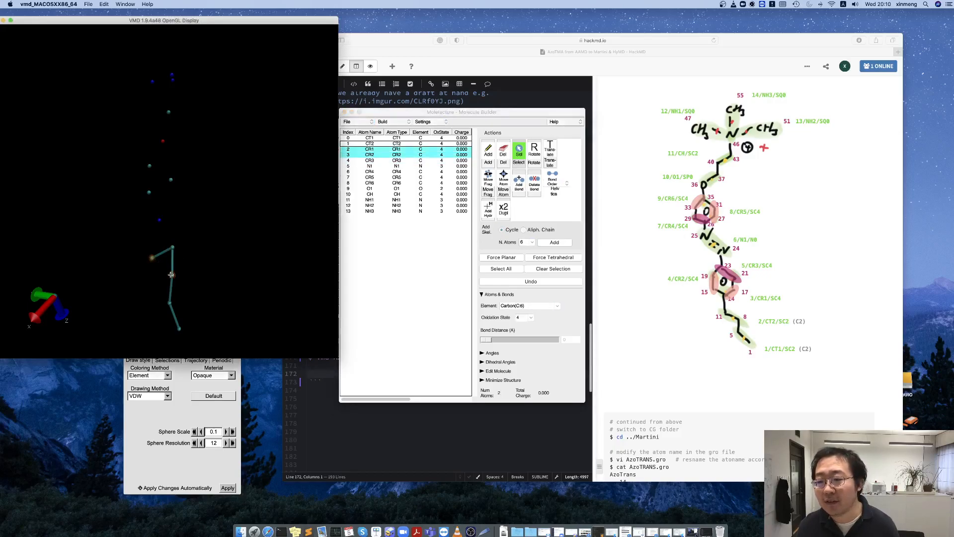
left_click(521, 186)
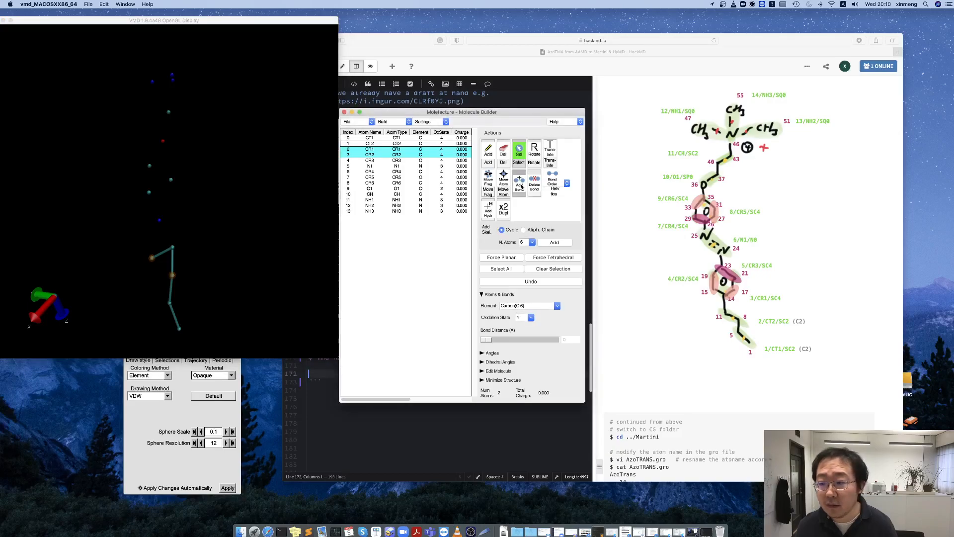
Link the first ring to the second through nitrogen N1 by adding the bonds CR3–N1 and N1–CR4.
left_click_drag(206, 228, 214, 229)
left_click(171, 242)
left_click(162, 221)
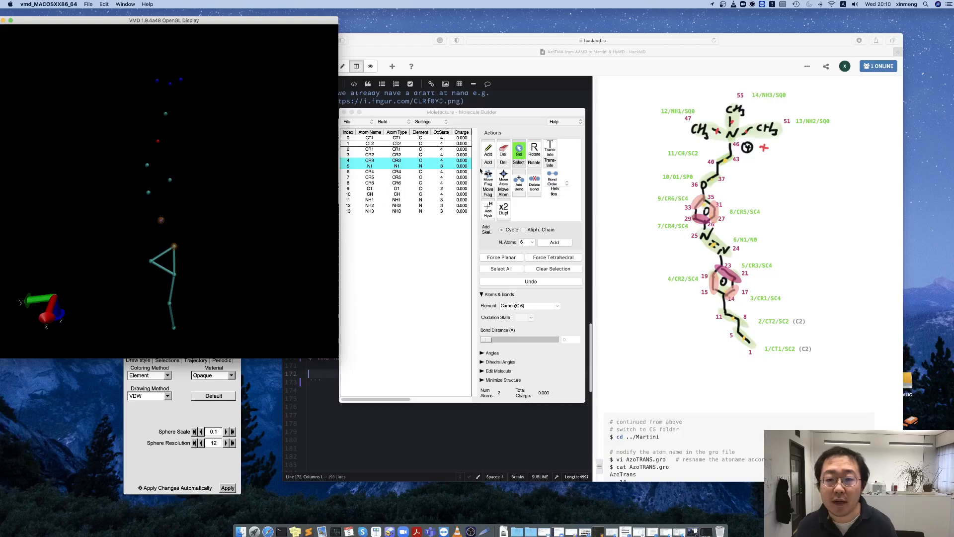
left_click(519, 183)
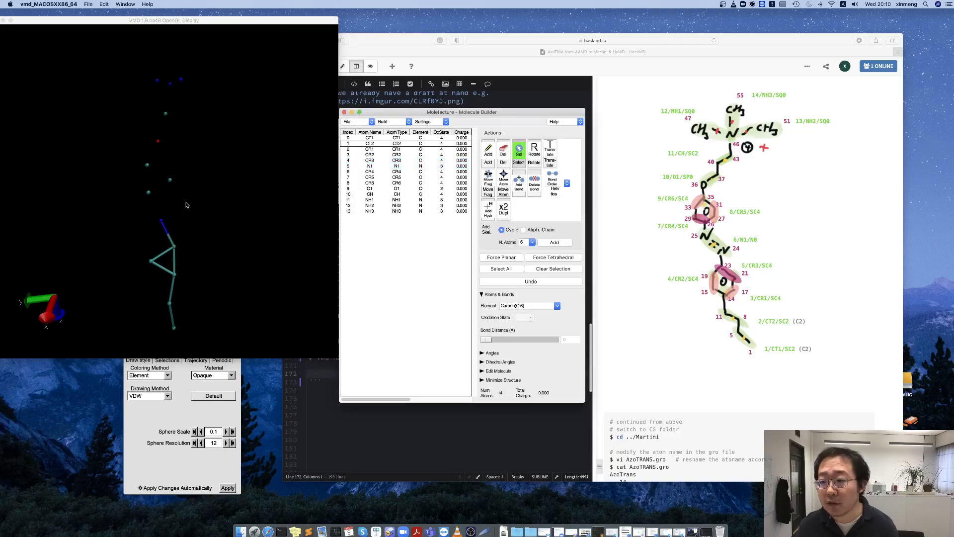
left_click(162, 220)
left_click(148, 192)
left_click(513, 184)
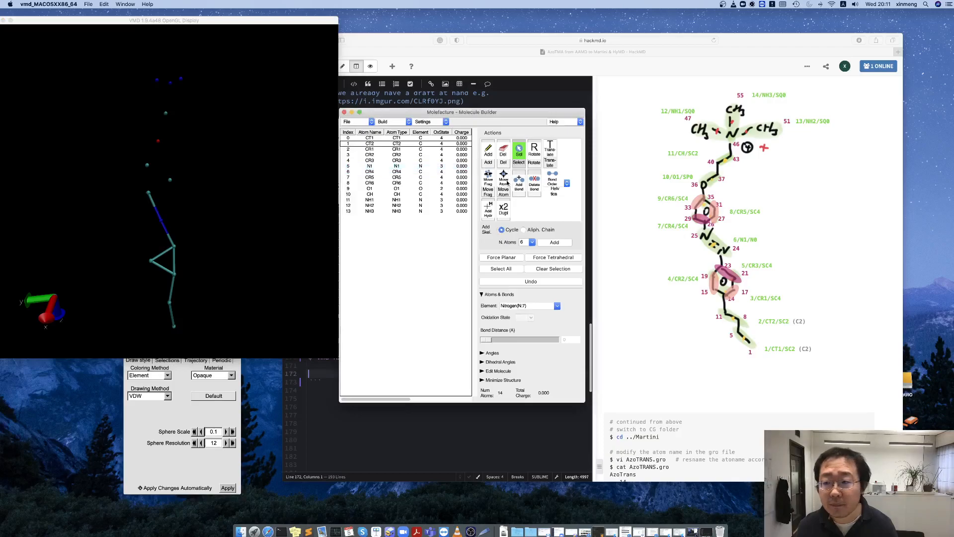
Build the second triangular ring by adding the bonds CR4–CR5, CR5–CR6 and CR6–CR4.
left_click(151, 191)
left_click(171, 180)
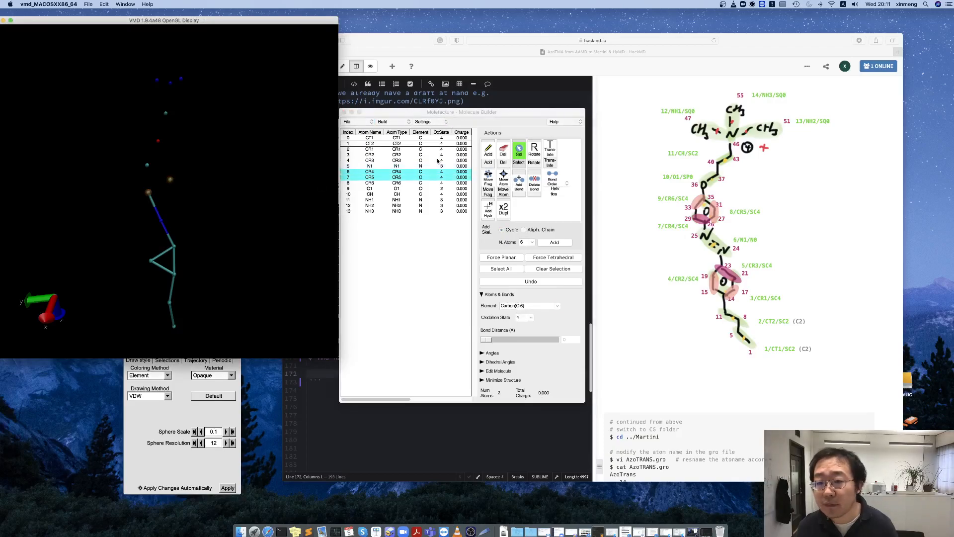
left_click(516, 180)
left_click(148, 165)
left_click(170, 179)
left_click(517, 182)
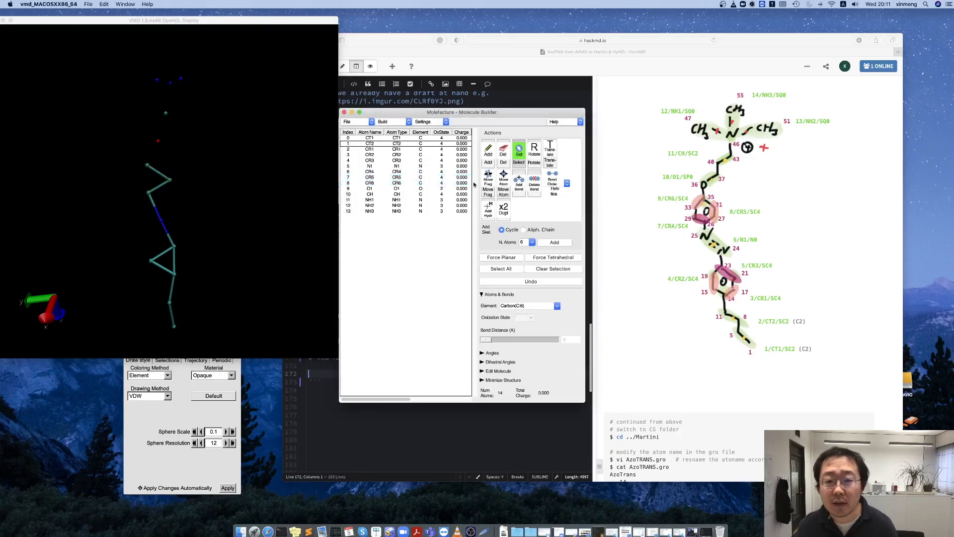
left_click(147, 164)
left_click(148, 192)
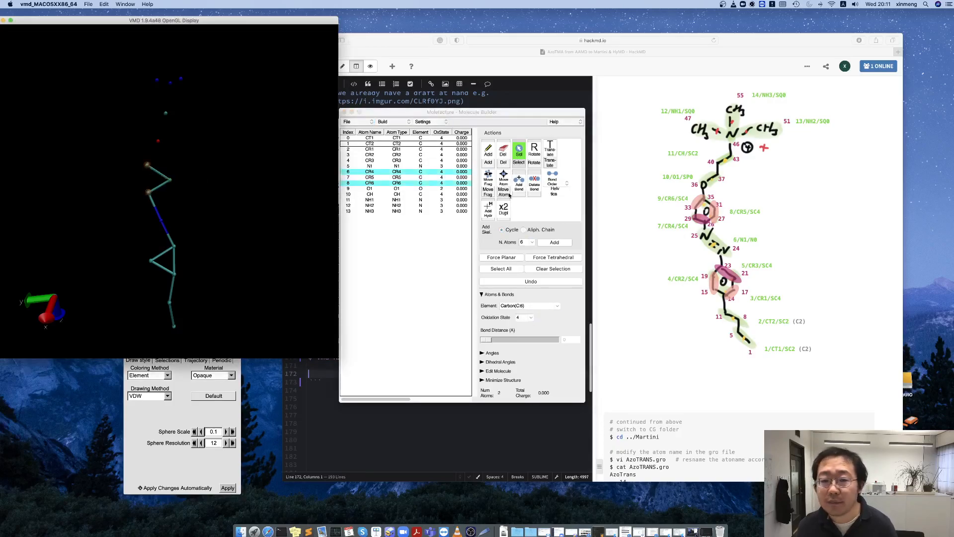
left_click(519, 182)
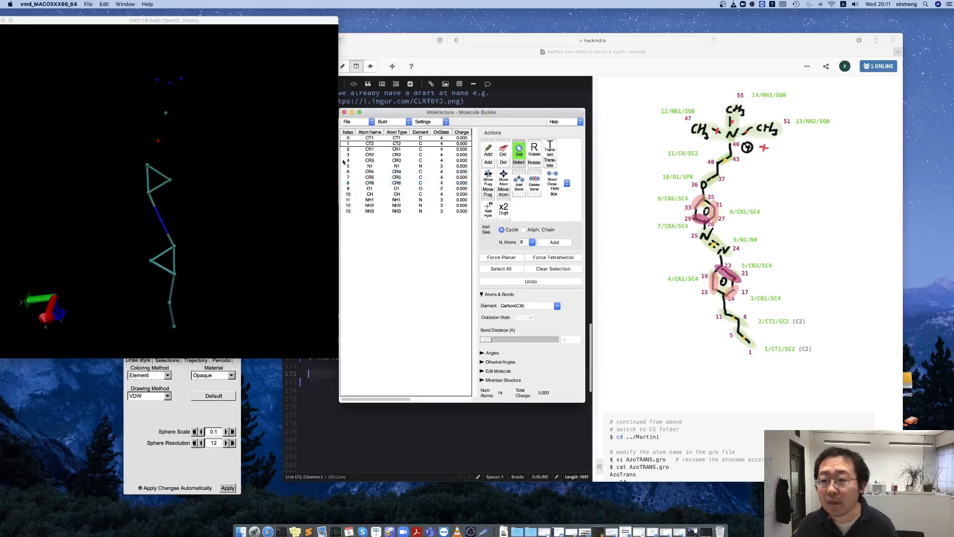
Attach the oxygen and CH beads to the second ring by adding the bonds CR6–O1 and O1–CH.
left_click(147, 165)
left_click(158, 141)
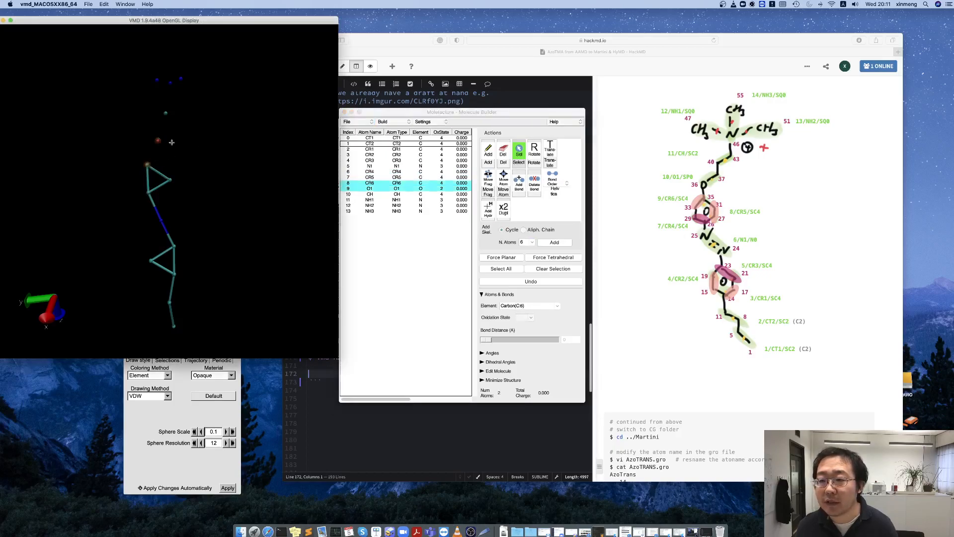
left_click(519, 184)
left_click(156, 140)
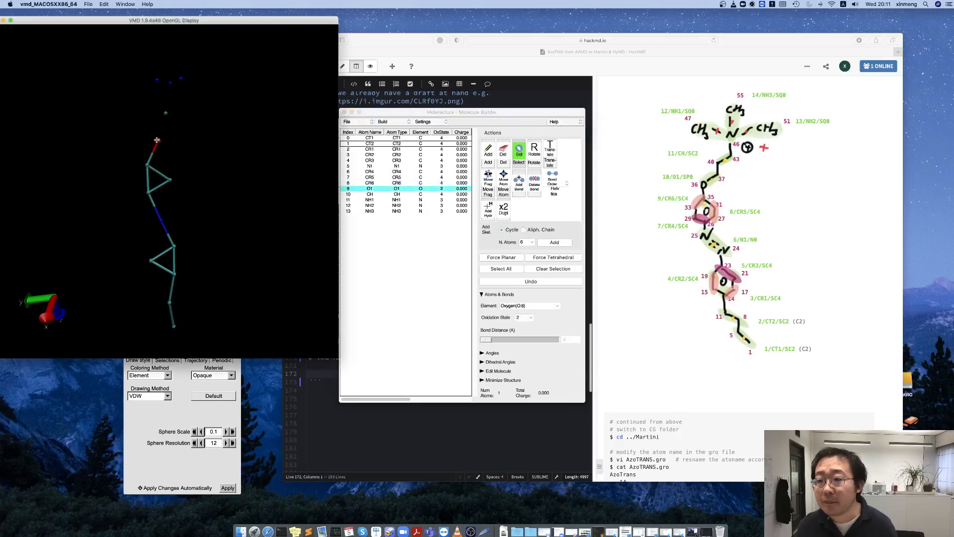
left_click(166, 113)
left_click(519, 184)
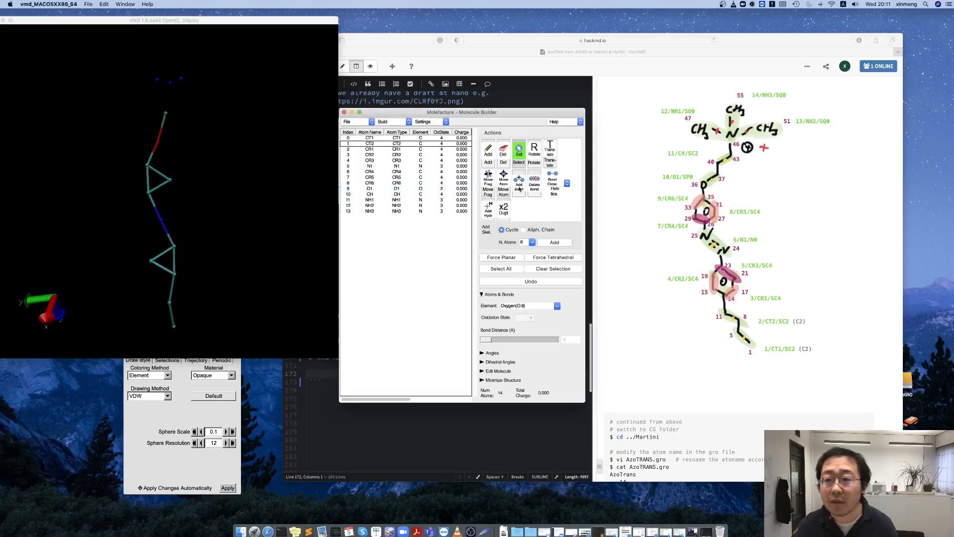
Attach the three head-group beads by adding the bonds CH–NH2, CH–NH3 and CH–NH1.
left_click(168, 111)
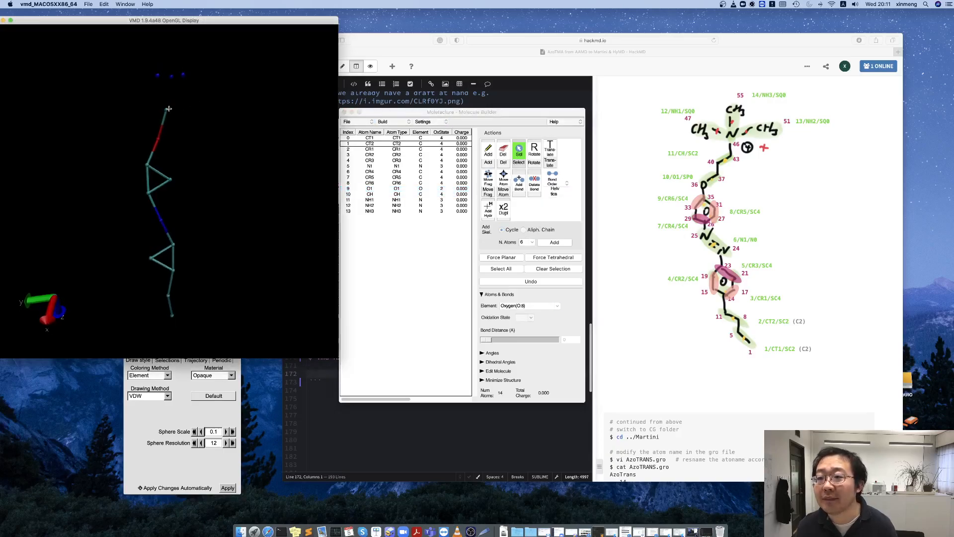
left_click(183, 74)
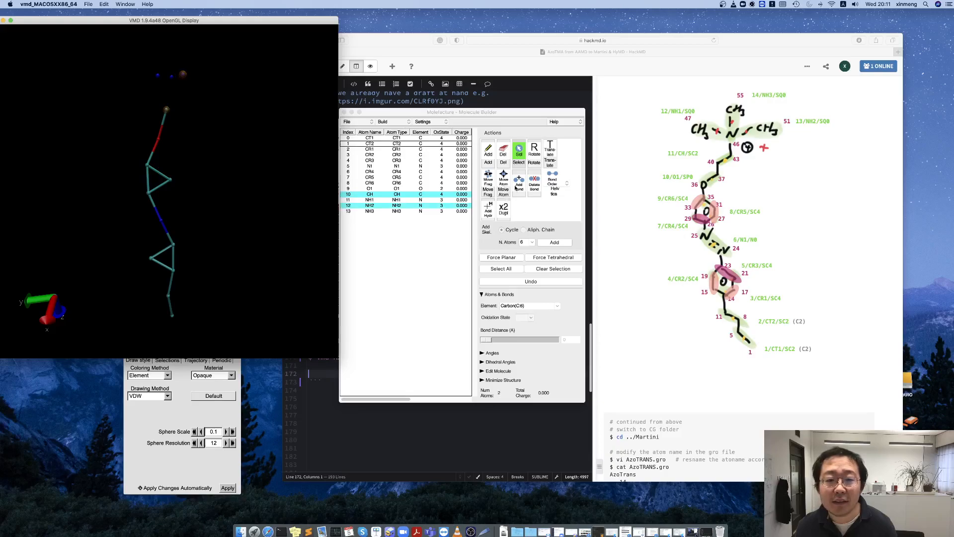
left_click(518, 185)
left_click(172, 76)
left_click(166, 111)
left_click(519, 185)
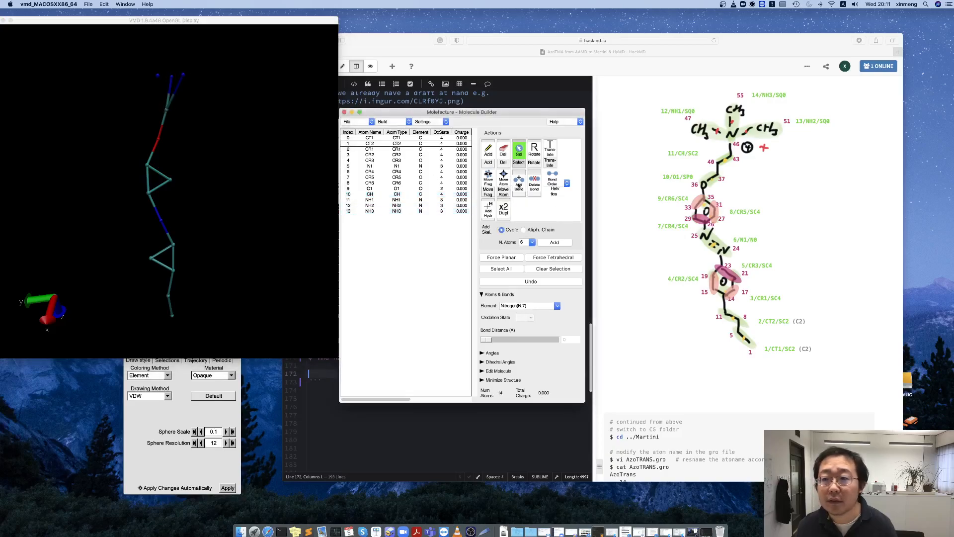
left_click(157, 74)
left_click(167, 110)
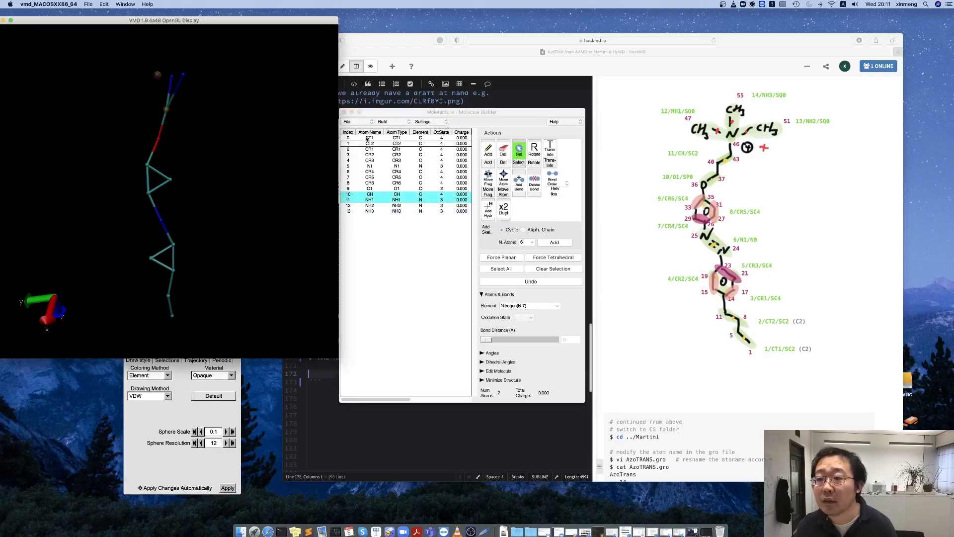
left_click(525, 185)
Write the bonded molecule as a MOL2 file named AzoTrans.mol2 in the AzoTMA/Martini folder.
left_click_drag(254, 104, 268, 173)
scroll(260, 166, "up", 4)
scroll(267, 169, "down", 1)
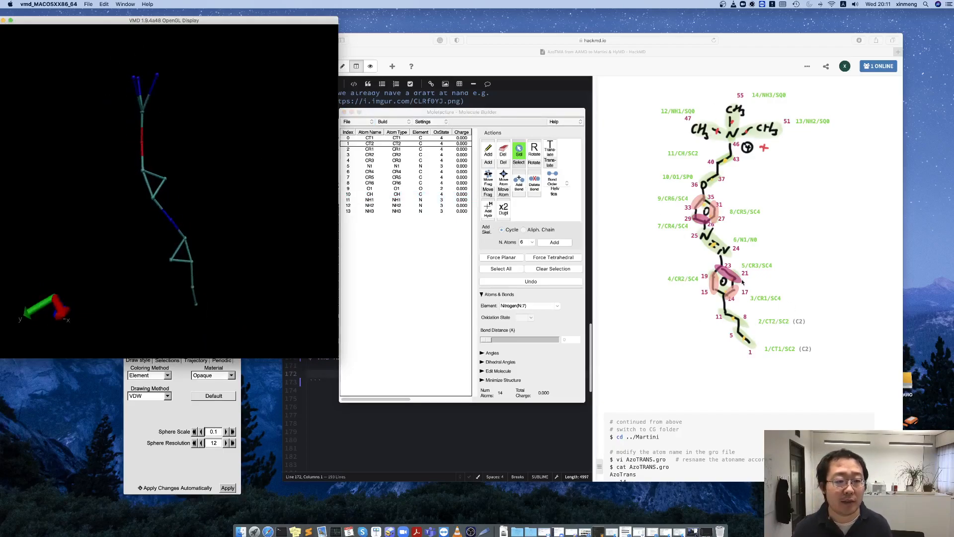
left_click_drag(228, 273, 232, 256)
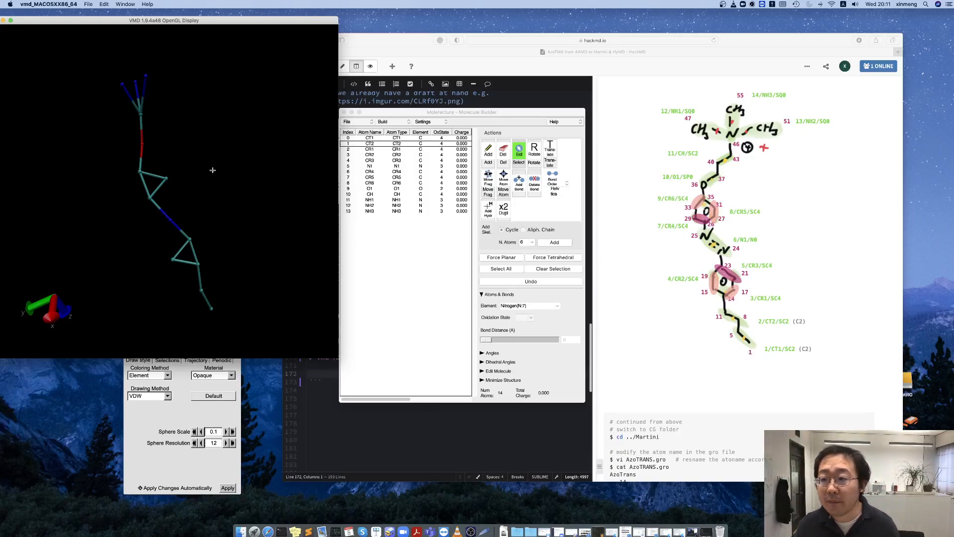
left_click(358, 122)
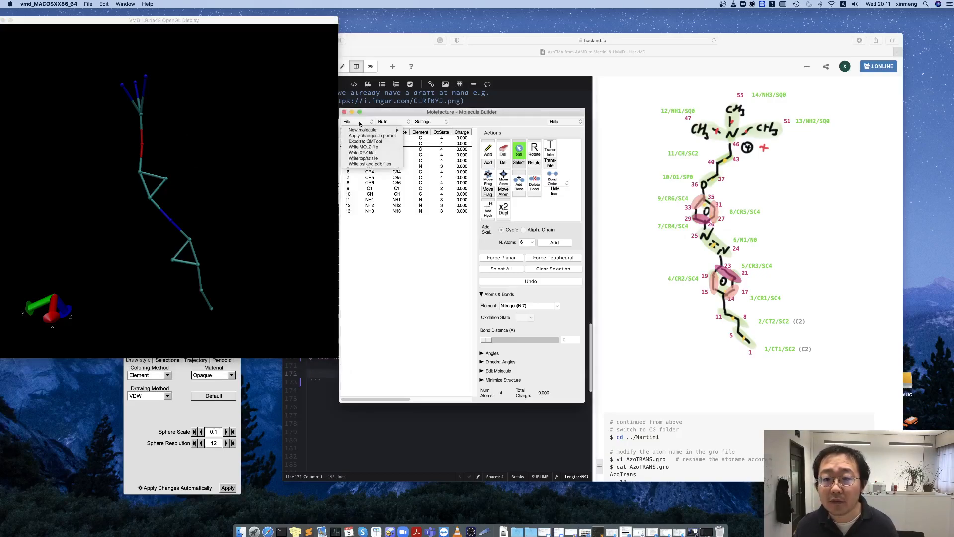
left_click(376, 148)
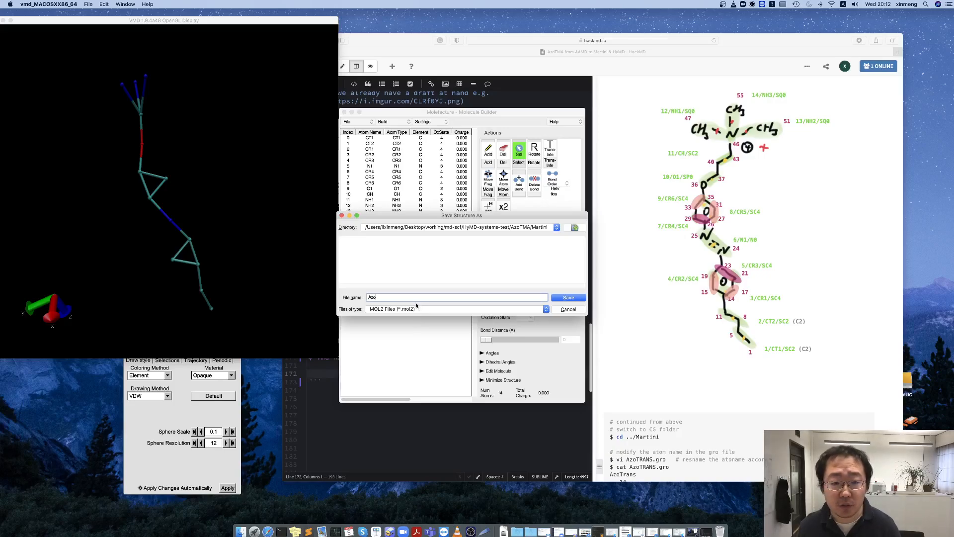
type("Azo")
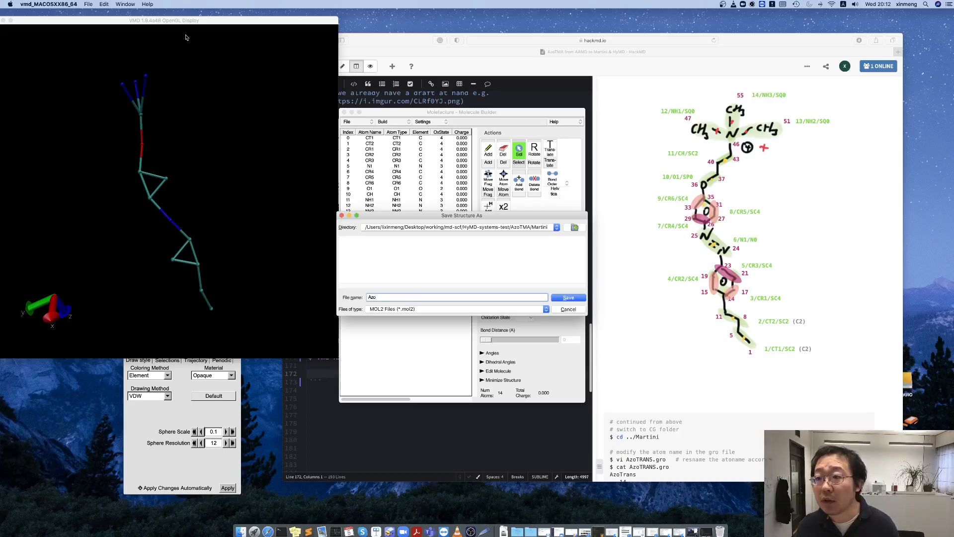
left_click_drag(199, 23, 218, 37)
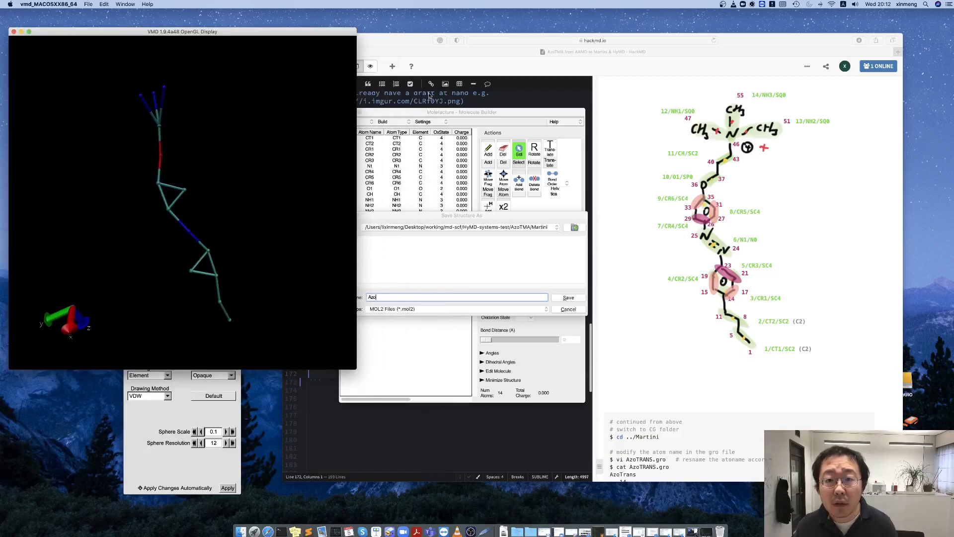
left_click_drag(428, 44, 586, 50)
left_click(409, 114)
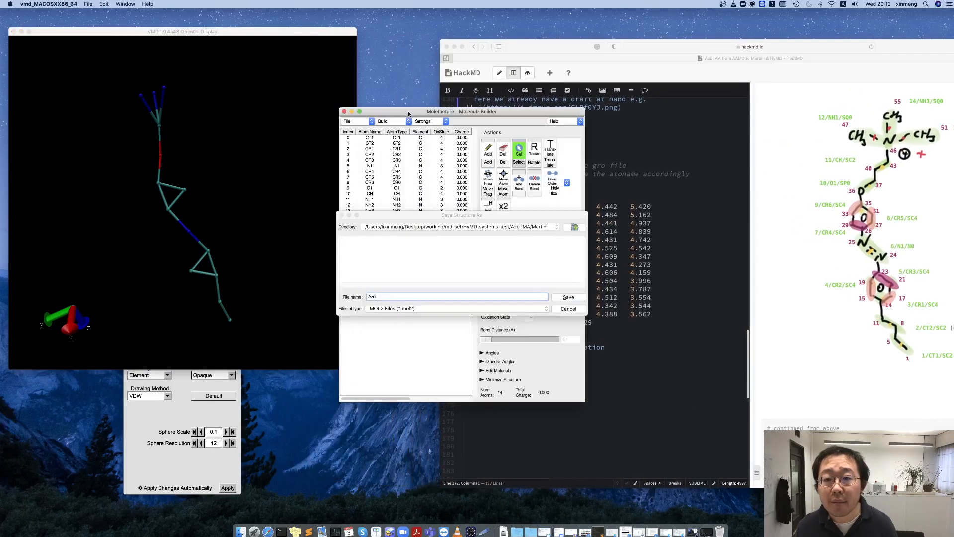
left_click_drag(417, 220, 379, 234)
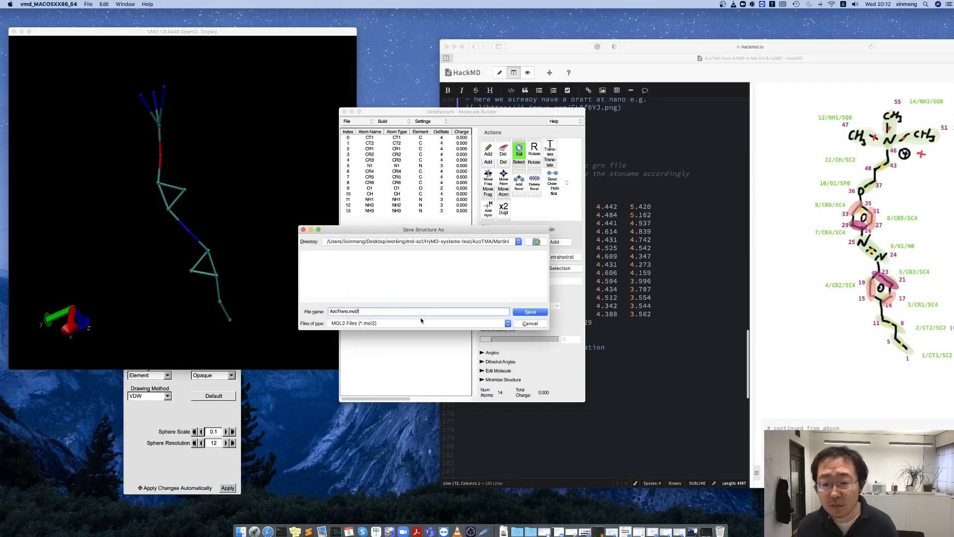
key("Return")
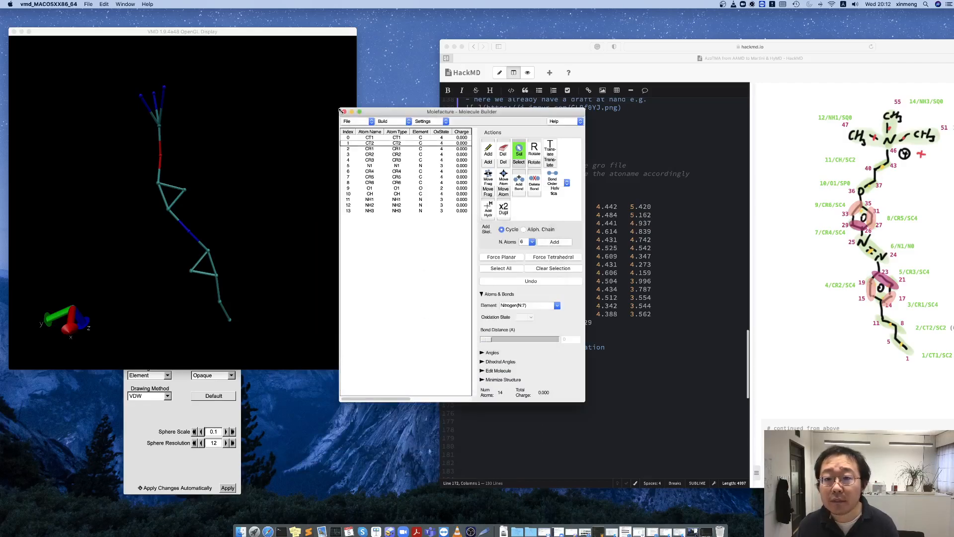
Switch to Terminal and list the files of the Martini folder in a new tab, including the detailed listing.
left_click(372, 123)
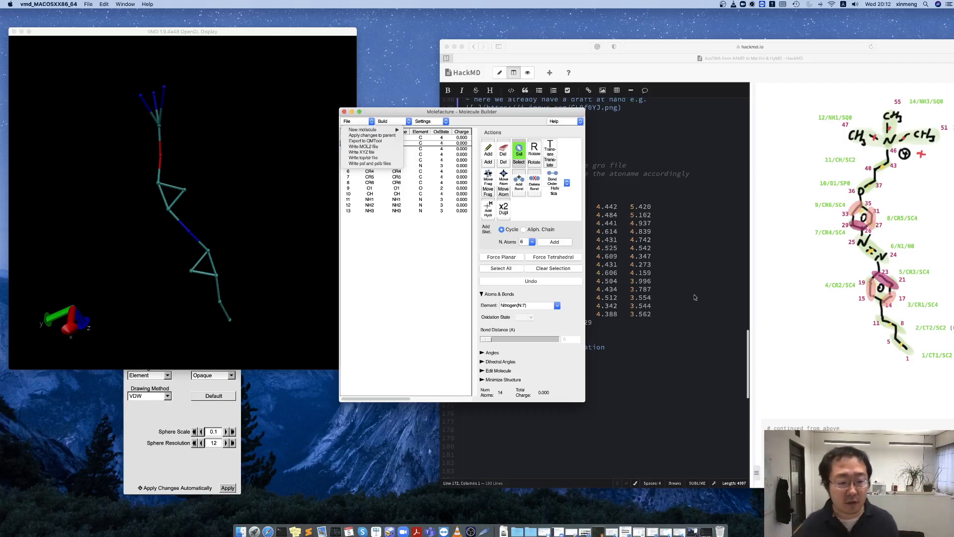
left_click(707, 531)
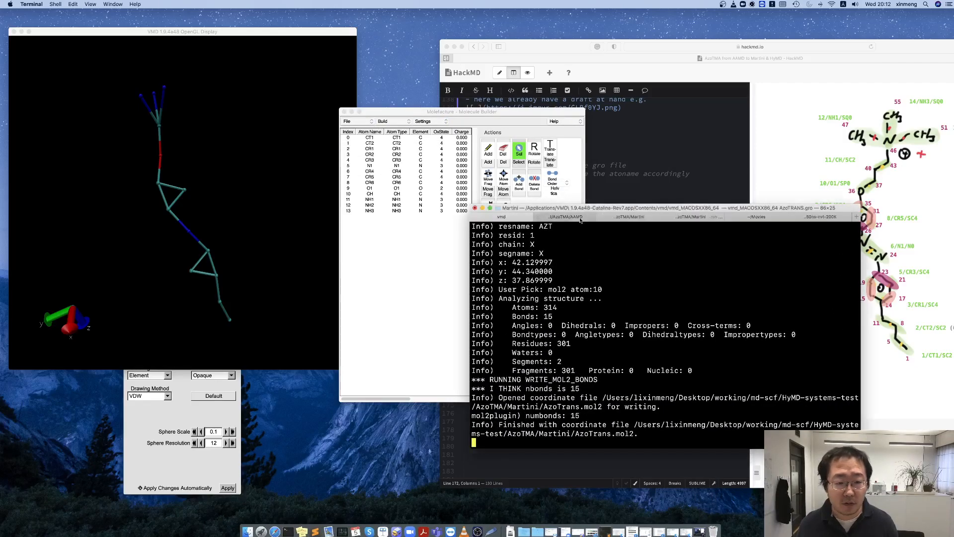
key("super+t")
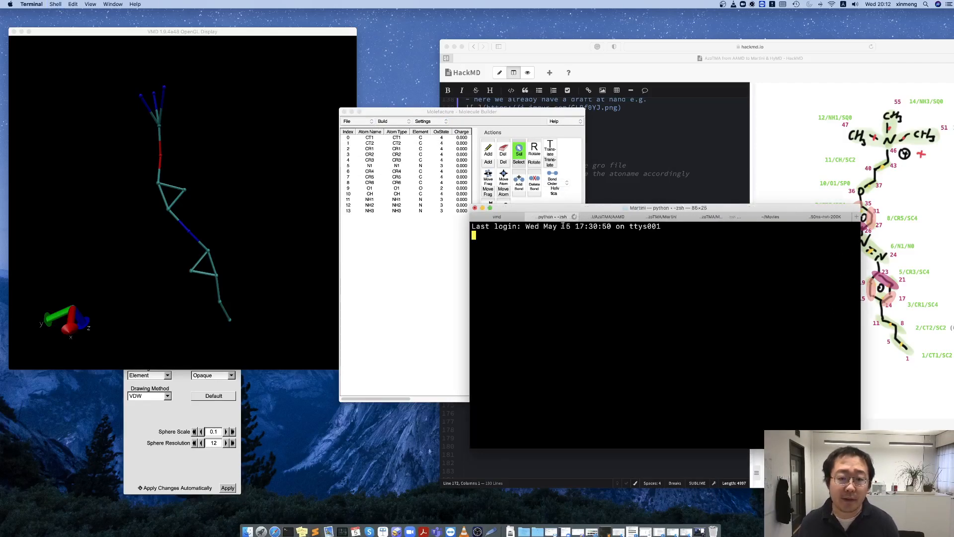
type("ls")
key("Return")
type("ll")
key("Return")
Open AzoTrans.mol2 in Sublime Text from the command line with sublime AzoTrans.mol2.
type("subime")
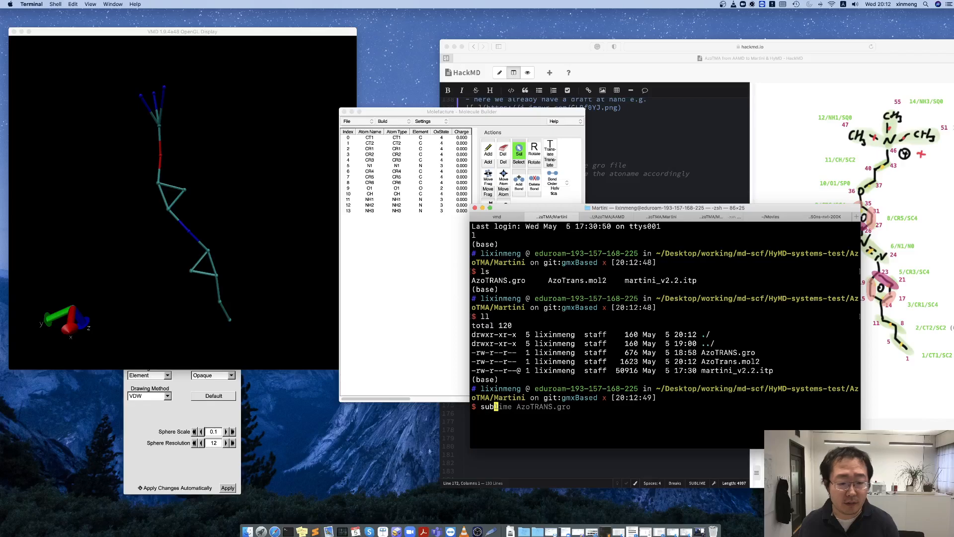
key("Left")
key("Left")
key("Left")
type("l")
key("Right")
key("Right")
key("Right")
type("Z")
key("BackSpace")
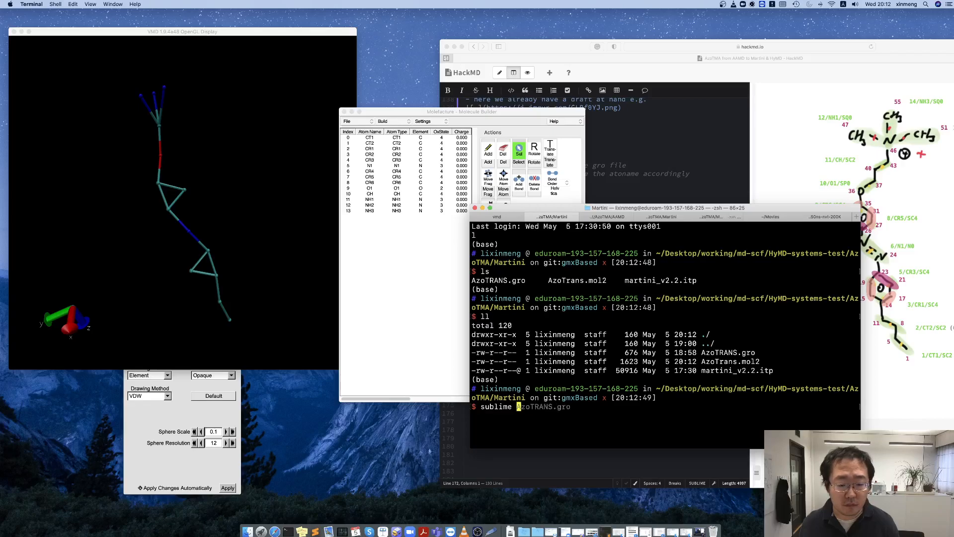
type("AzoTRANS.")
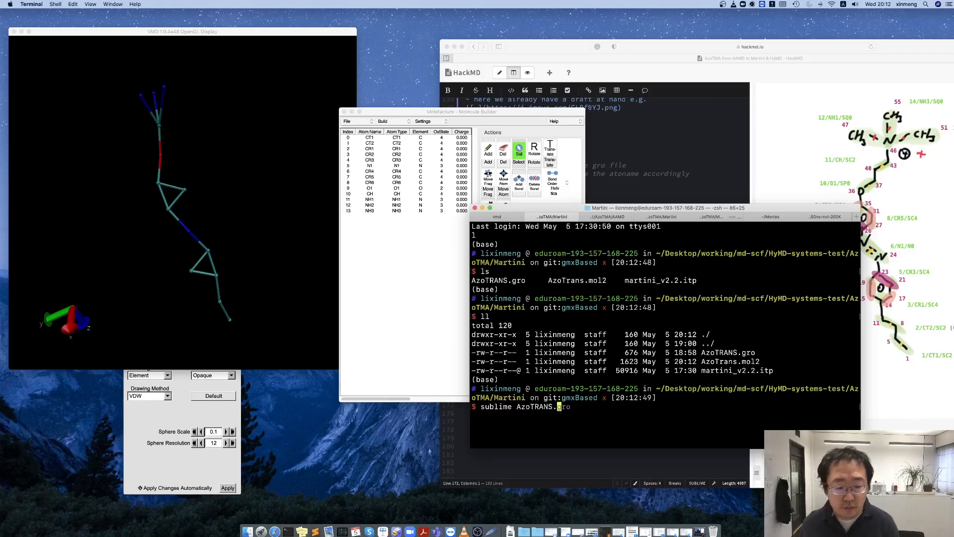
key("Tab")
key("Tab")
key("Tab")
key("Return")
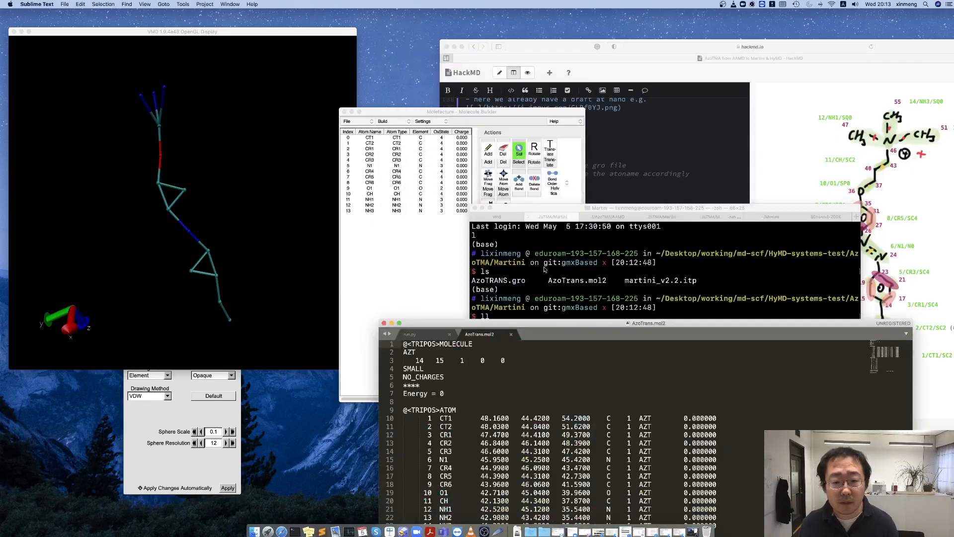
Examine the NO_CHARGES line and the charge column of the ATOM section in AzoTrans.mol2.
left_click_drag(545, 318, 514, 82)
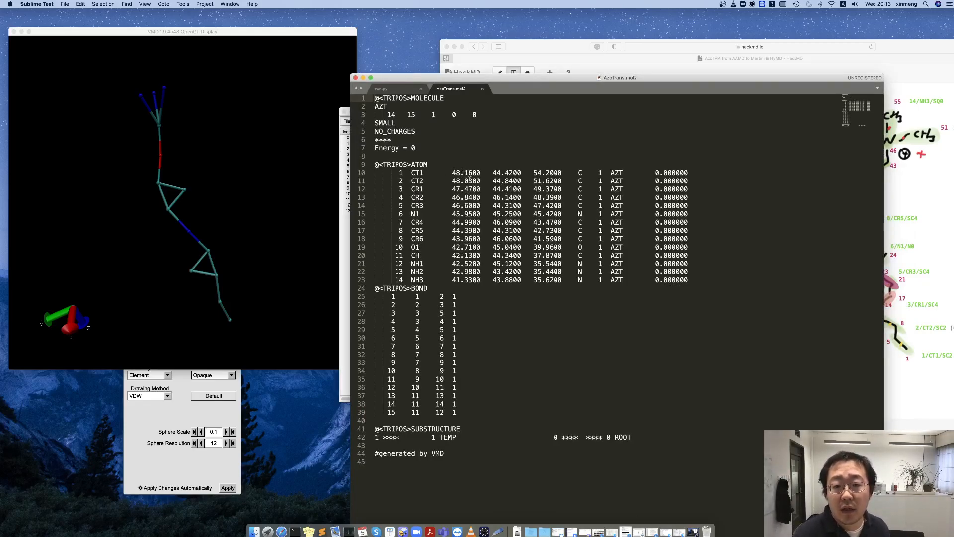
left_click(376, 131)
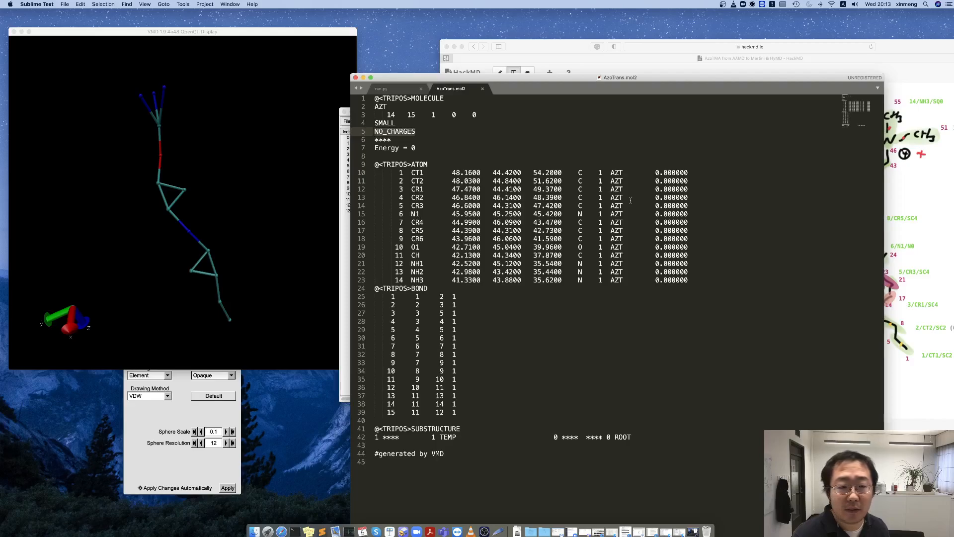
left_click(655, 172)
key("BackSpace")
left_click(667, 214)
key("super+z")
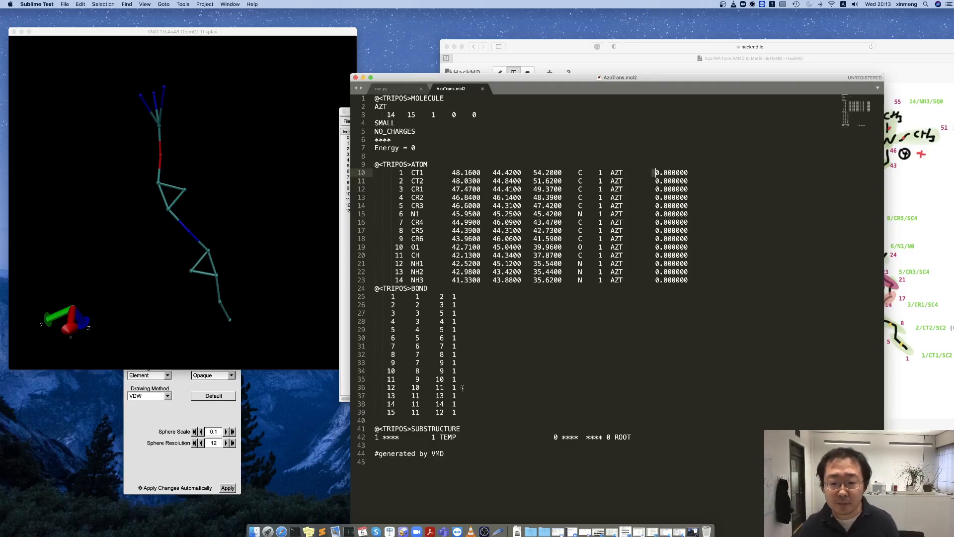
Compare the ATOM section with the BOND section of the MOL2 file and review the listed bead pairs.
left_click(412, 288)
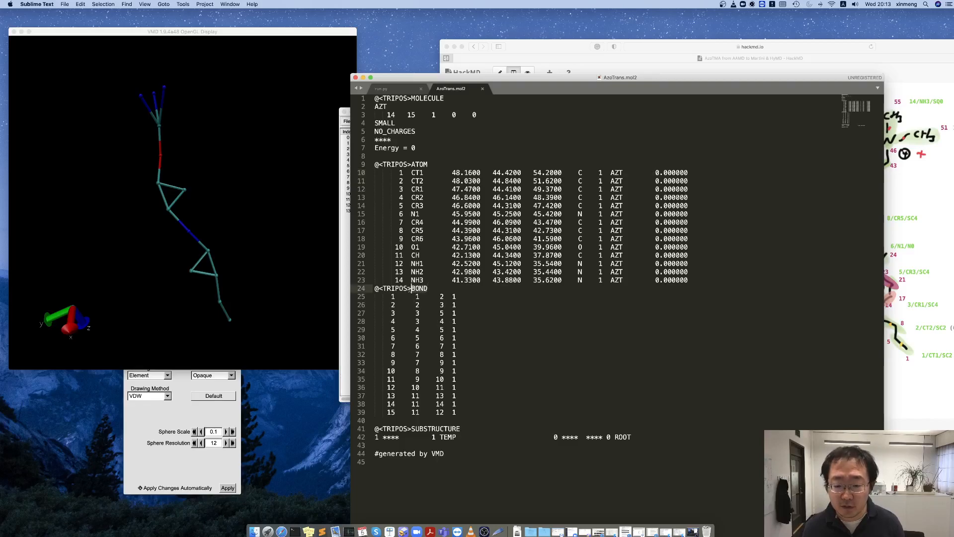
left_click(396, 164)
left_click(396, 158)
left_click(409, 288)
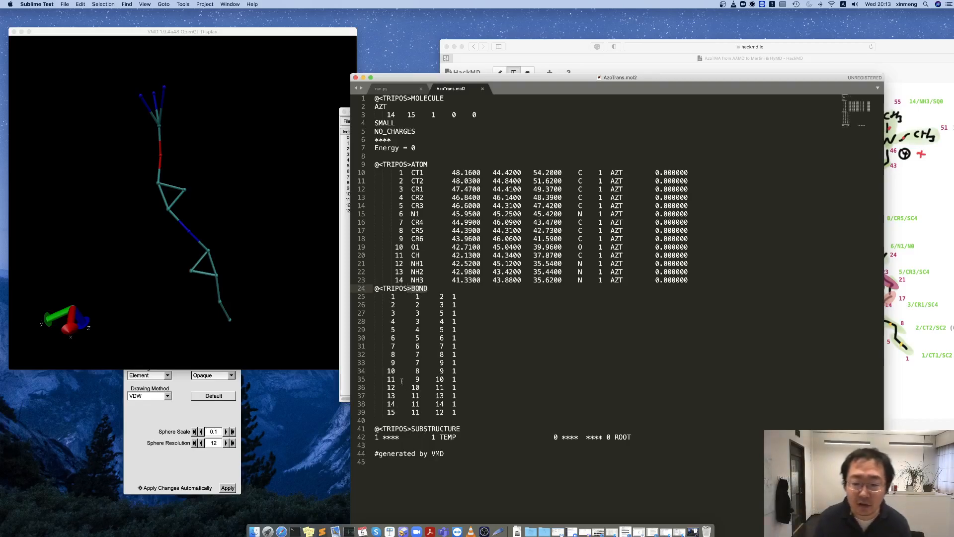
left_click(405, 164)
left_click(374, 288)
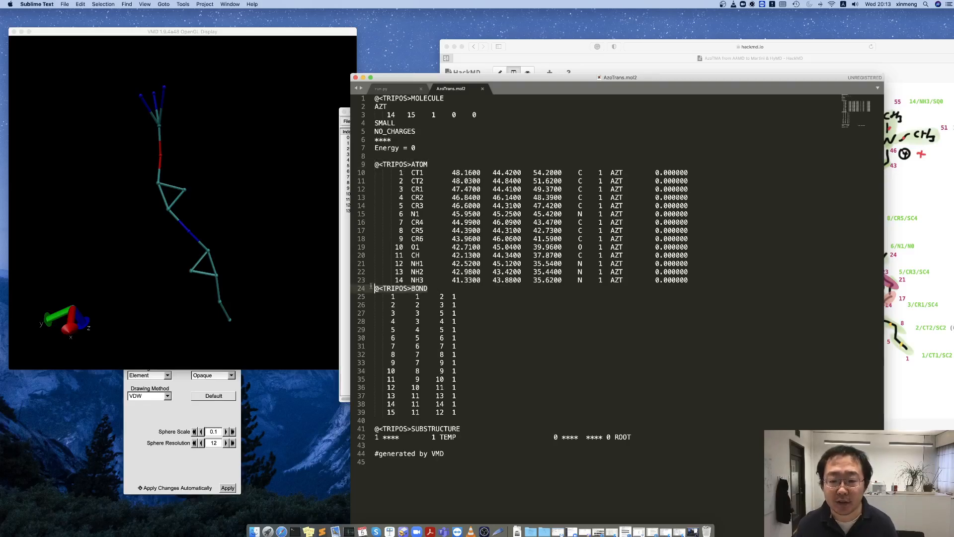
left_click(485, 317)
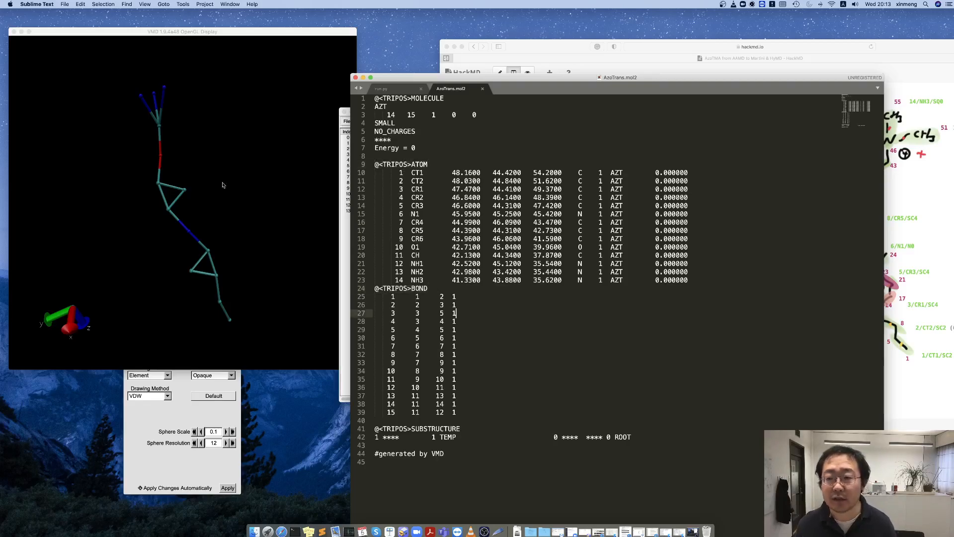
Close the AzoTrans.mol2 file and the running VMD session, and minimize the Sublime Text window.
left_click(482, 88)
left_click(82, 45)
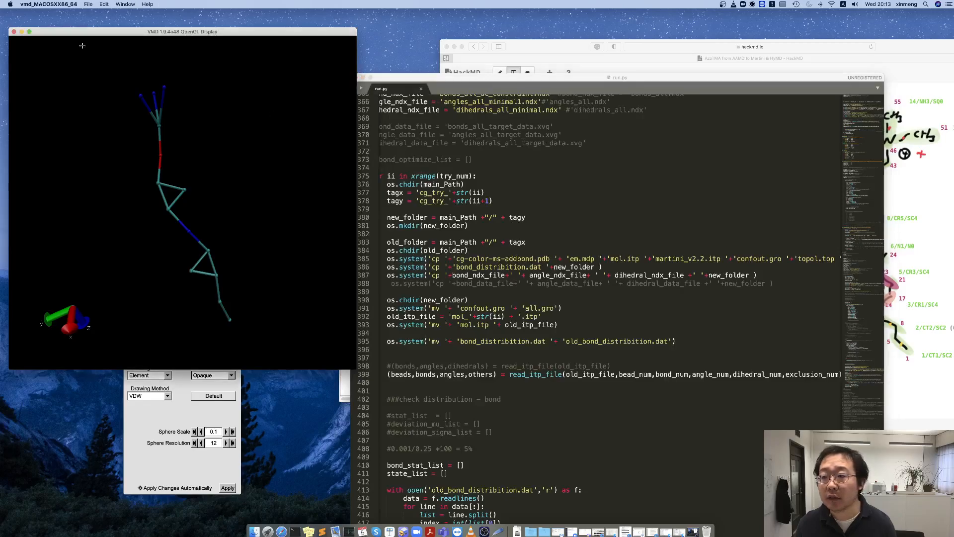
left_click(14, 32)
left_click(121, 41)
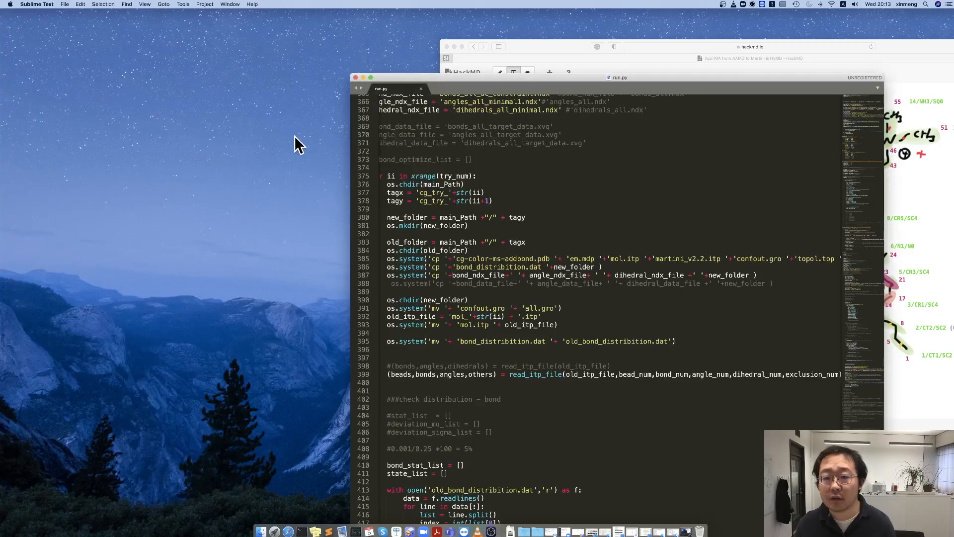
left_click(364, 77)
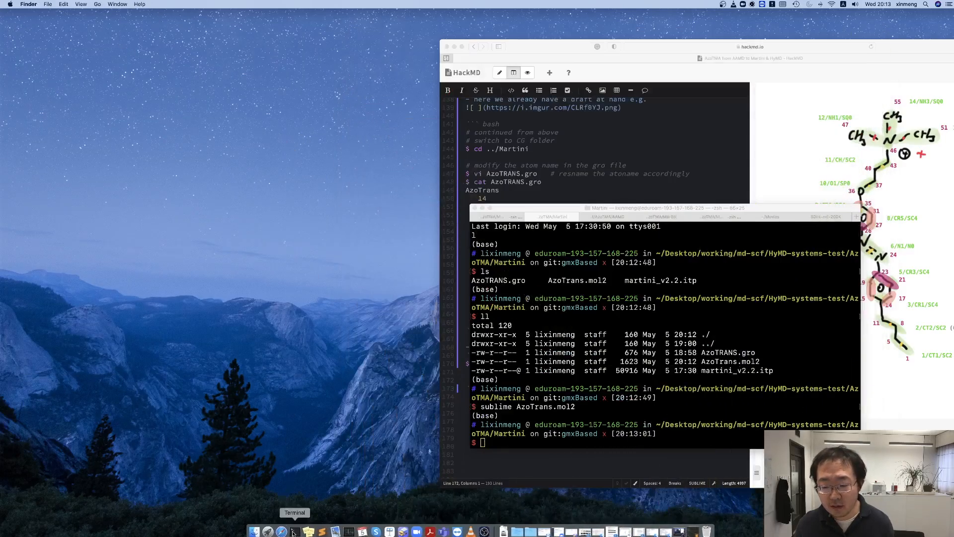
Return to Terminal and list the Martini folder's files again with ls and ll.
left_click(294, 532)
type("LS")
key("Return")
type("ls")
key("Return")
type("ll")
key("Return")
Load the bonded structure in a fresh VMD session with the command vmd AzoTrans.mol2.
type("vmd AzoTRANS.m")
key("Tab")
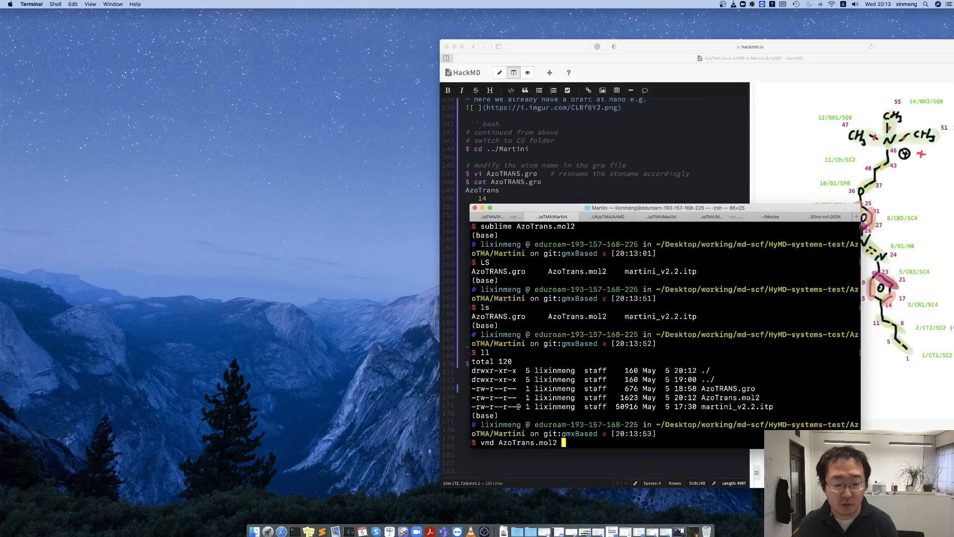
key("Return")
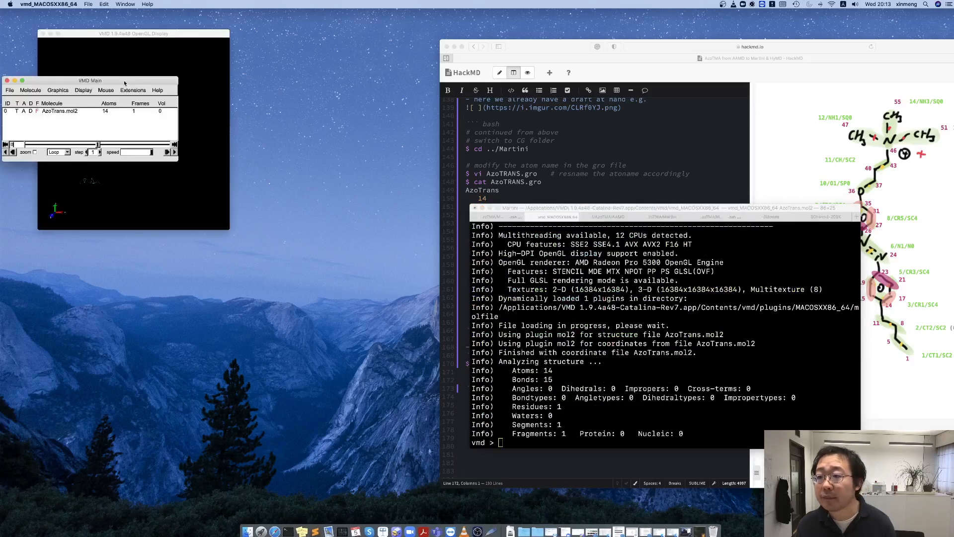
Set the drawing method of AzoTrans.mol2 to Licorice in its graphical representation.
left_click_drag(124, 83, 313, 91)
left_click(247, 98)
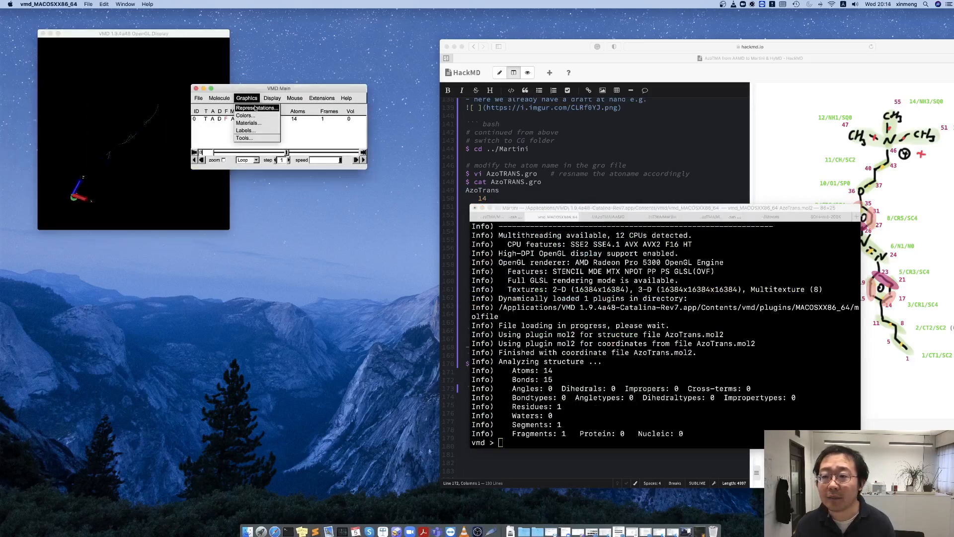
left_click(255, 108)
left_click(174, 333)
left_click(173, 385)
Rotate the bonded molecule, enlarge the OpenGL display window and move it clear of the VMD Main window.
left_click_drag(131, 179, 217, 197)
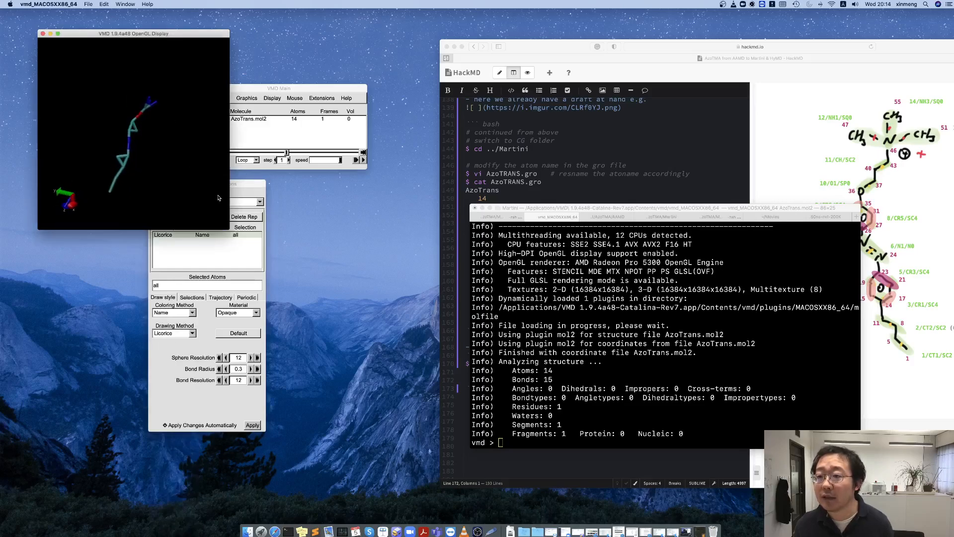
left_click_drag(229, 229, 377, 352)
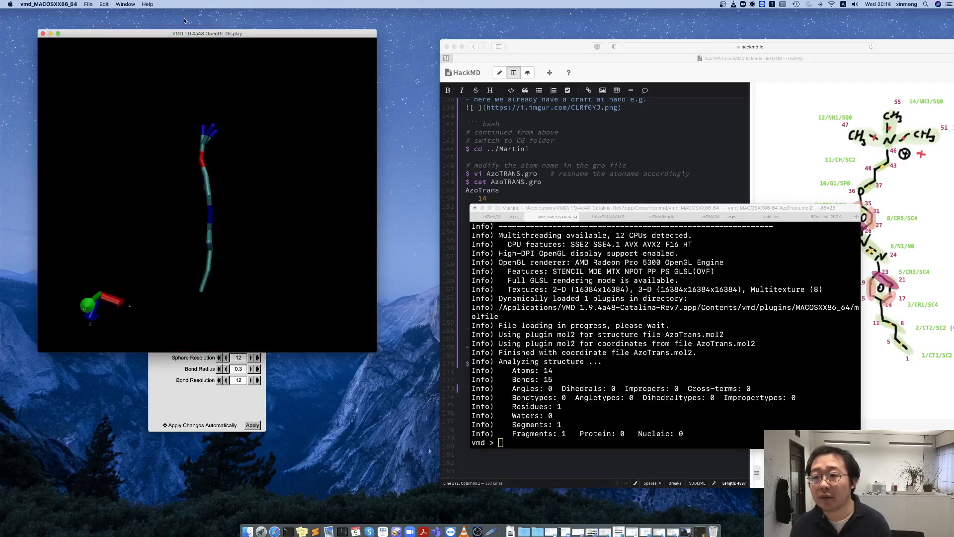
left_click_drag(185, 33, 445, 44)
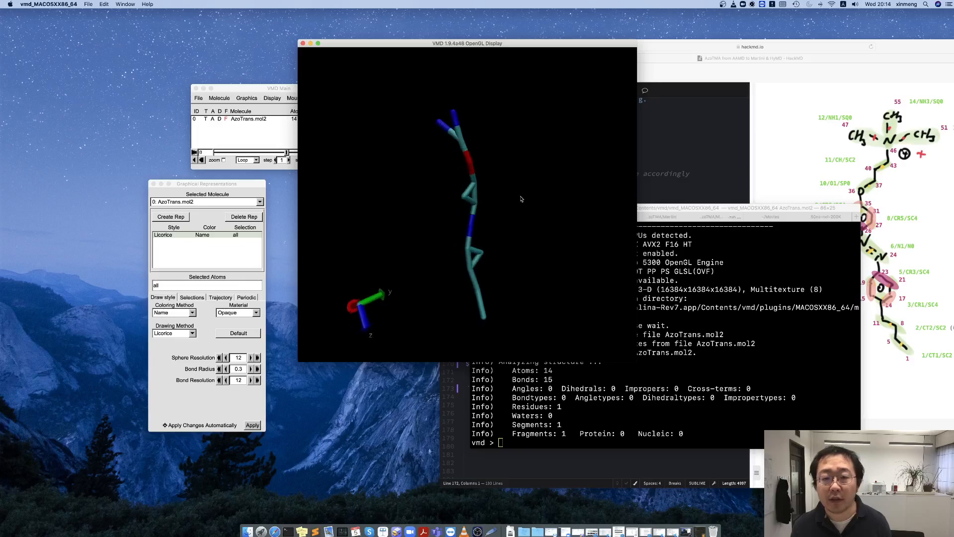
Start loading data into the AzoTrans.mol2 molecule and browse to the AzoTMA/AAMD folder.
left_click(240, 139)
right_click(248, 119)
left_click(260, 130)
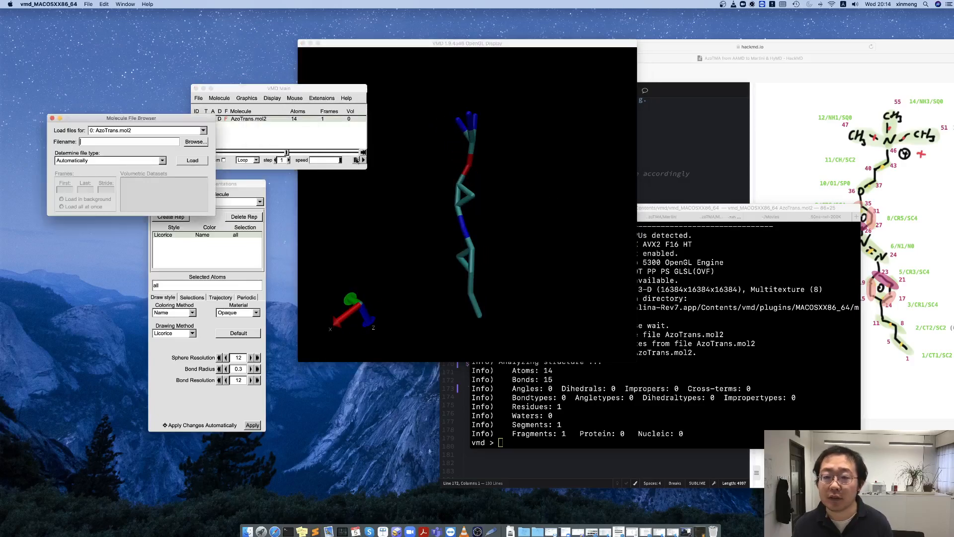
left_click(195, 143)
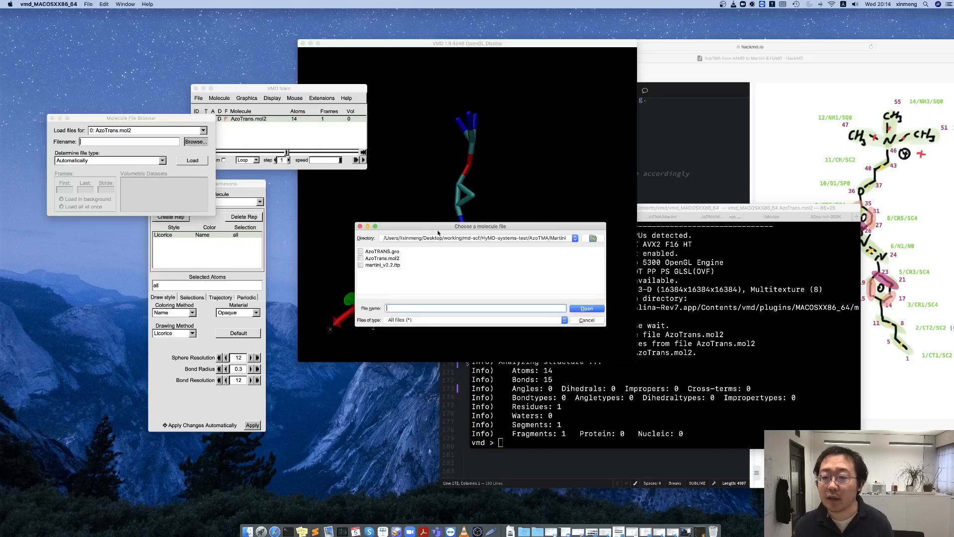
left_click(575, 238)
left_click(412, 230)
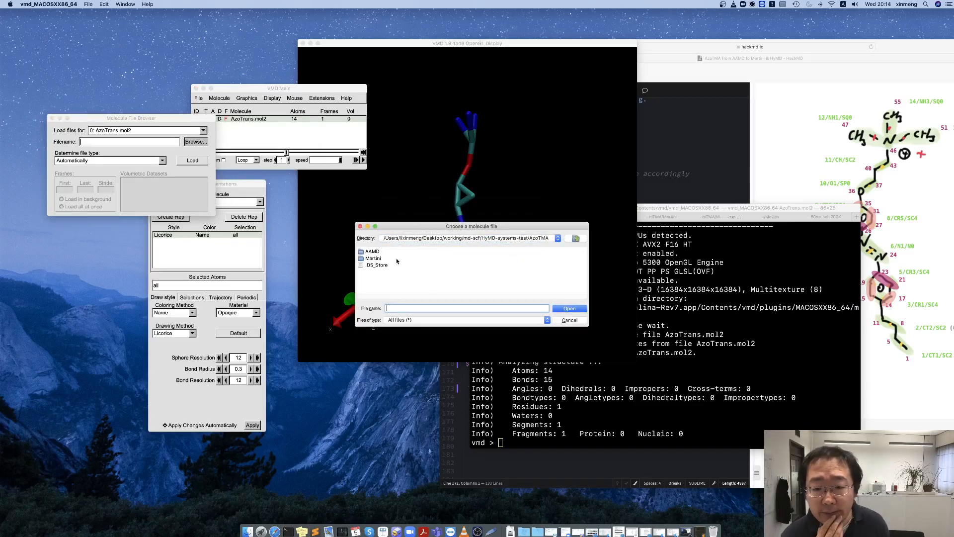
double_click(372, 251)
Load the coarse-grained trajectory AzoTRANS_Mol1_CG.xtc into the AzoTrans.mol2 molecule.
left_click_drag(402, 298, 517, 294)
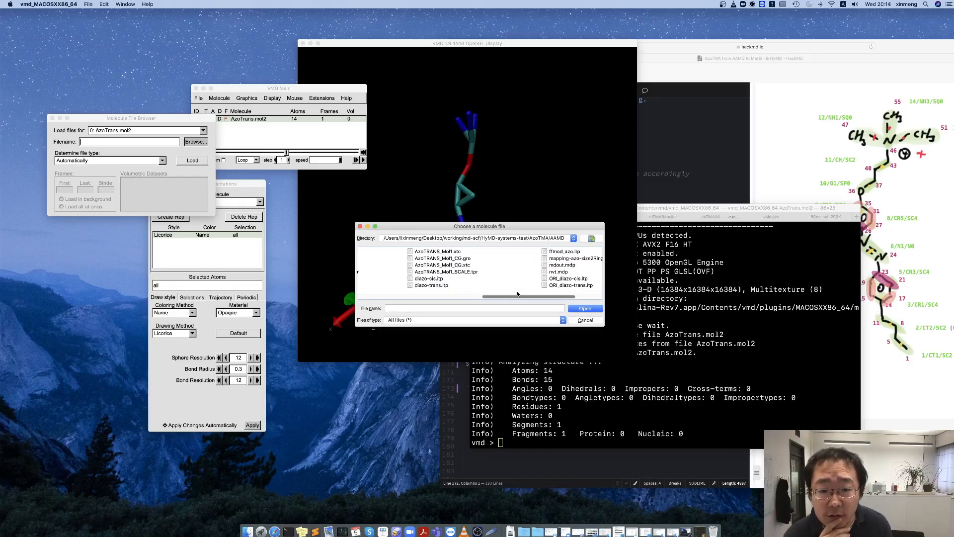
double_click(443, 264)
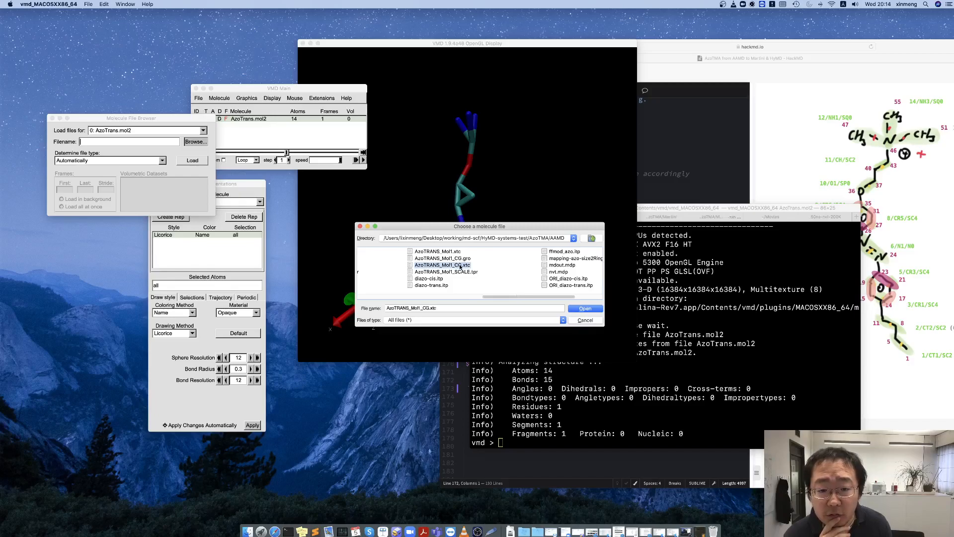
left_click(197, 160)
Examine the bonded molecule from several angles as the trajectory frames run.
left_click_drag(463, 220, 433, 236)
left_click(267, 138)
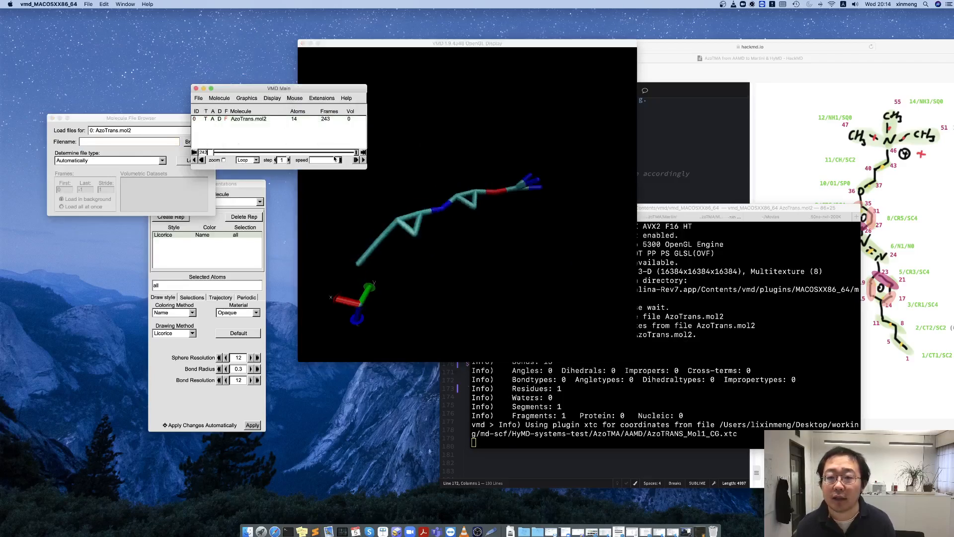
left_click_drag(493, 194, 496, 232)
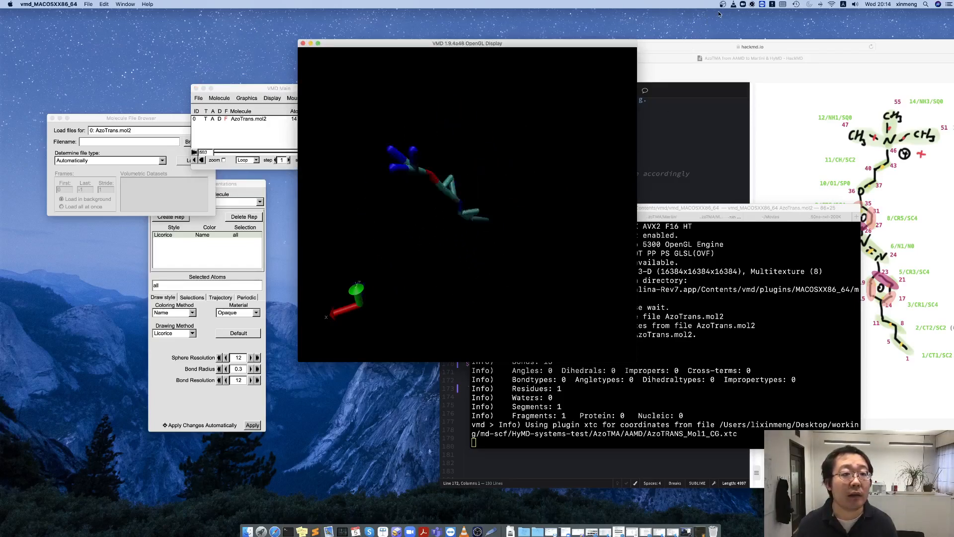
left_click_drag(512, 163, 416, 259)
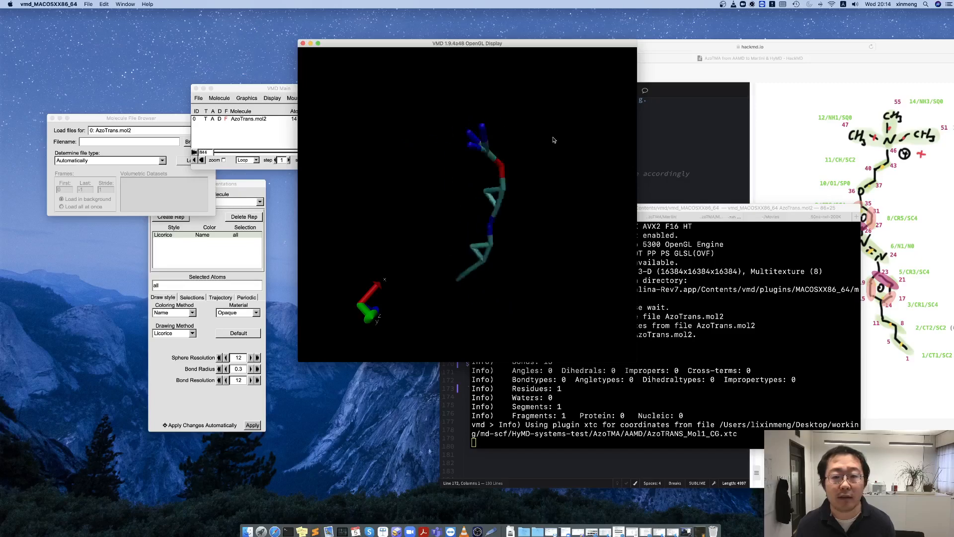
Check the HackMD notes at the vmd AzoTRANS.gro command, and return to the VMD display to view the molecule from another angle.
left_click(767, 144)
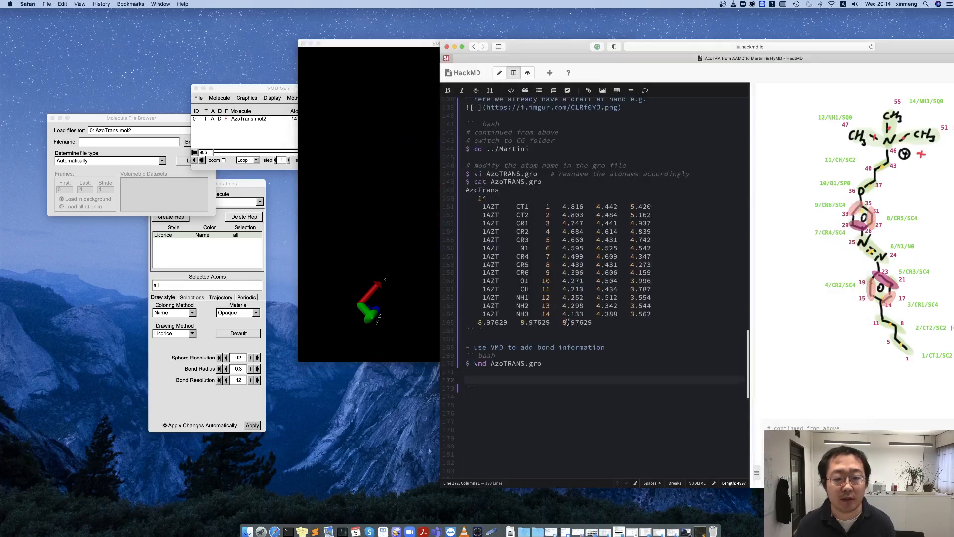
left_click(518, 369)
left_click_drag(342, 202, 475, 271)
left_click(724, 5)
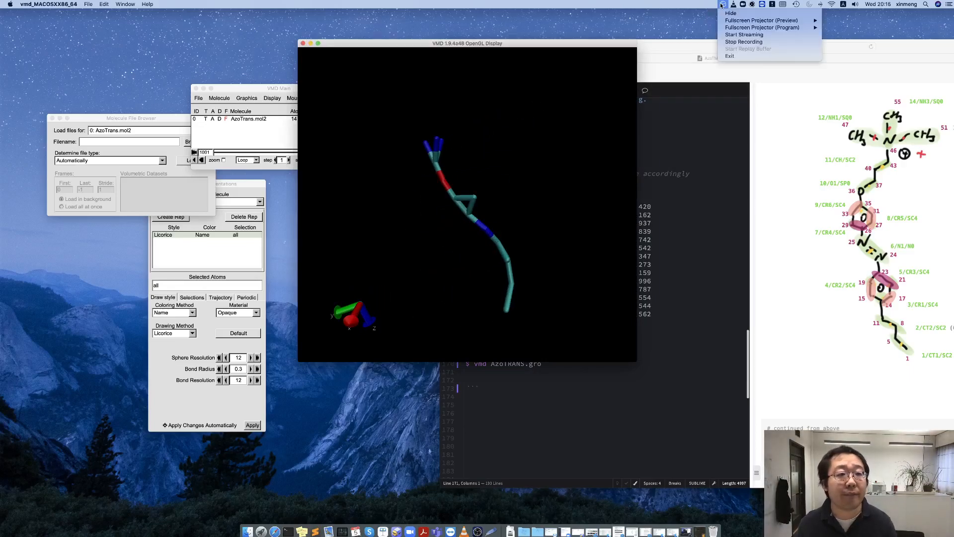